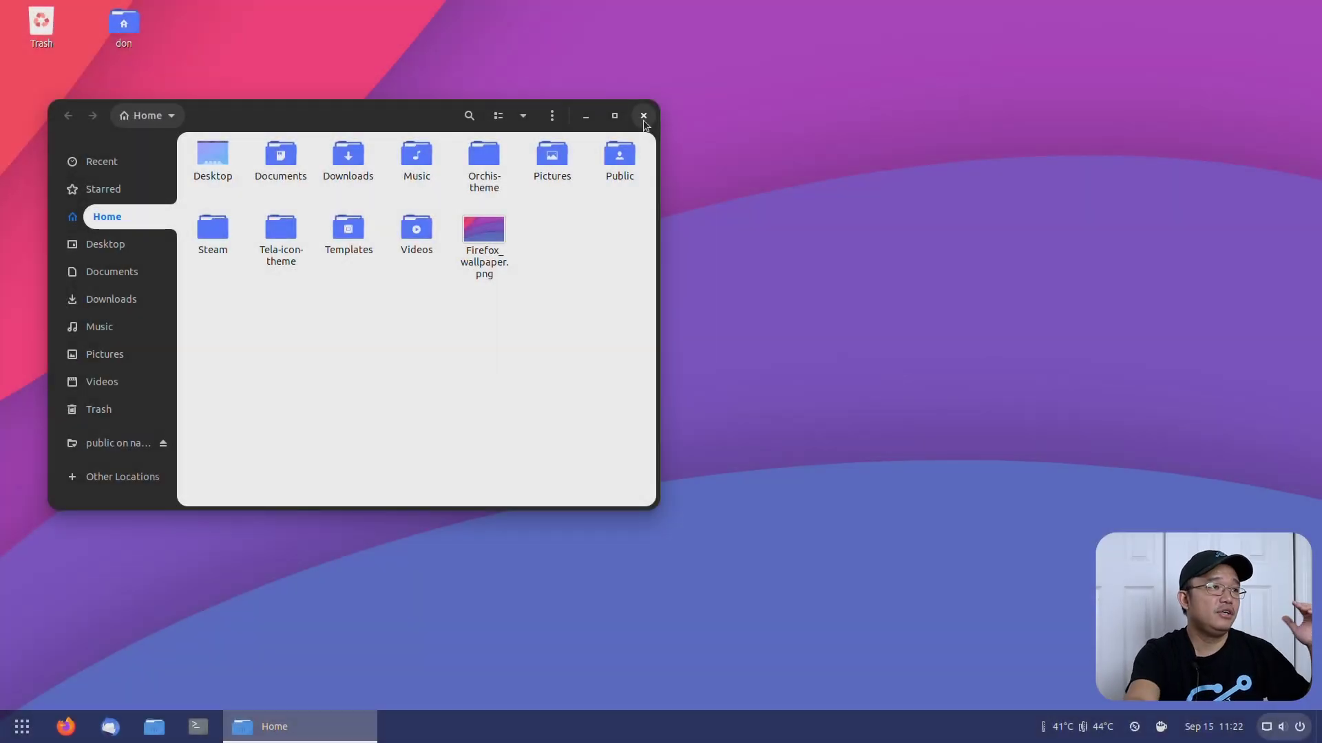
Eject 'public on nasty.local' from the Files sidebar, moving the Files window aside.
{"action": "left_click_drag", "start_coordinate": [282, 96], "coordinate": [499, 131]}
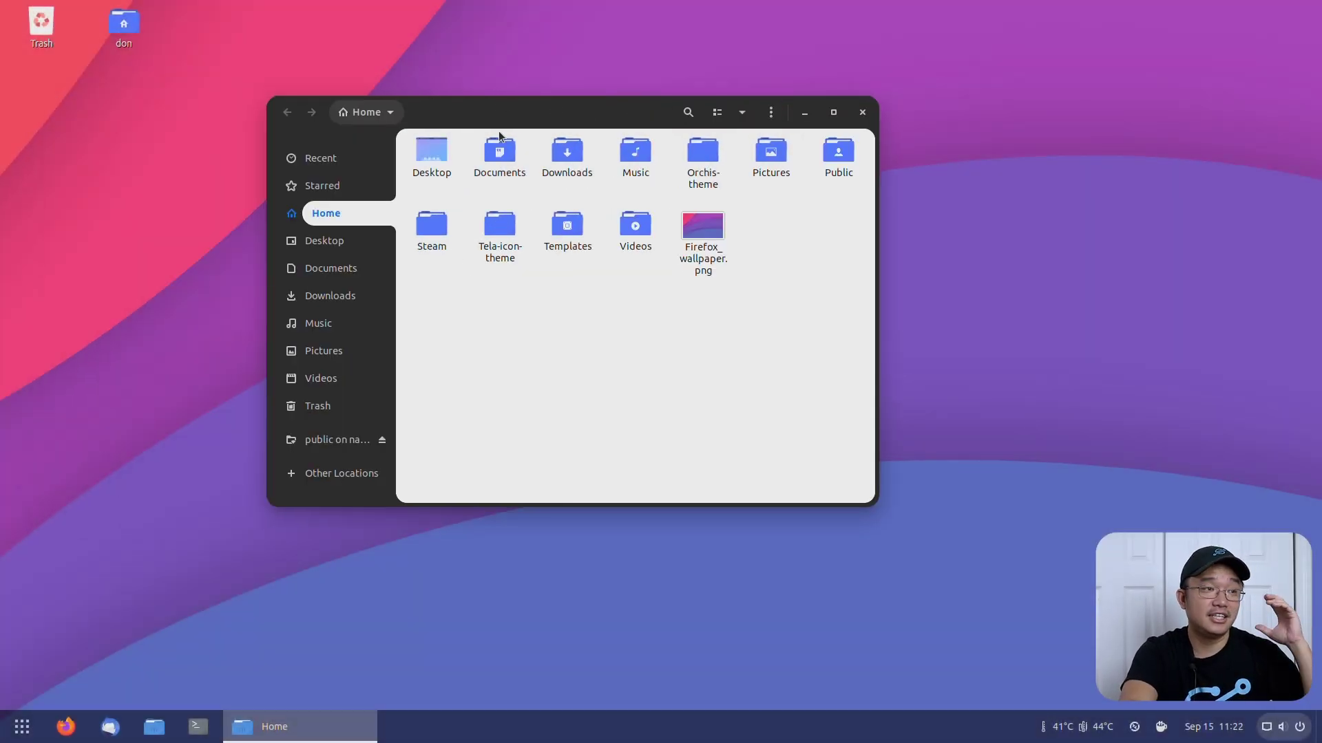
{"action": "left_click", "coordinate": [383, 441]}
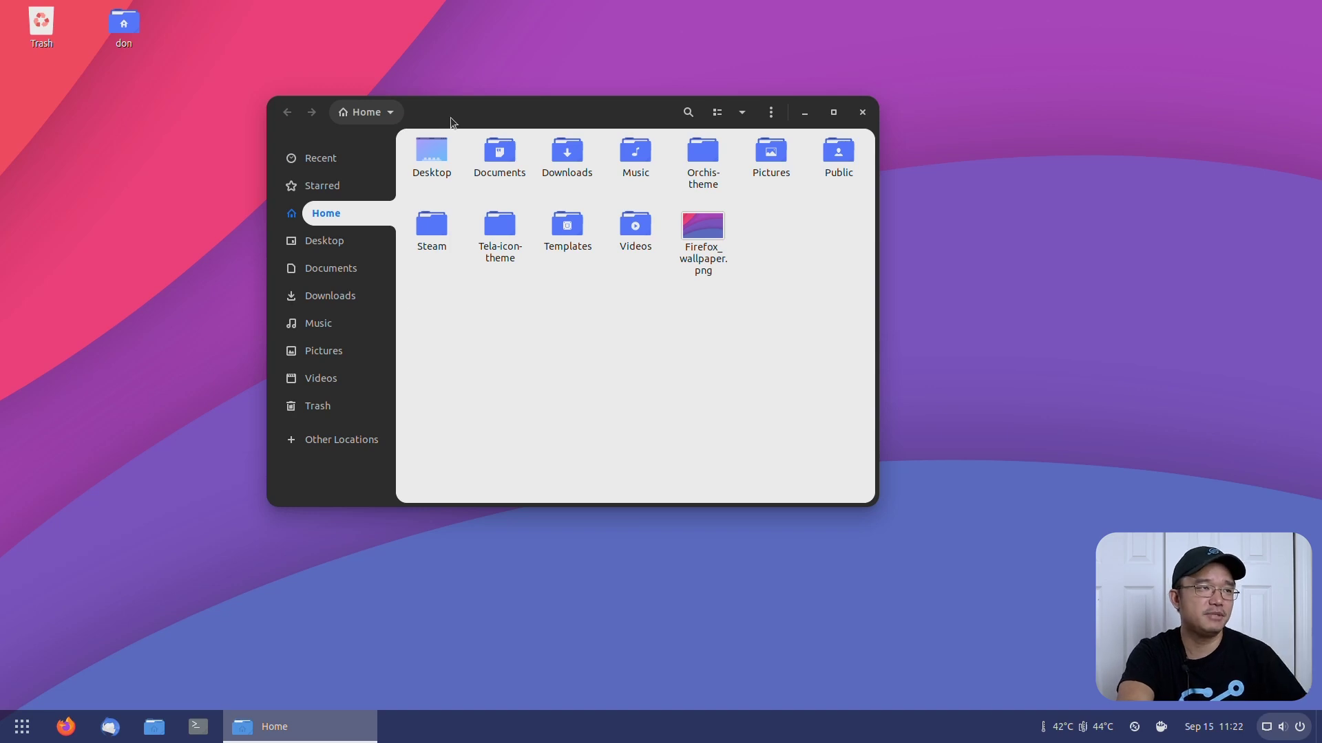
{"action": "left_click_drag", "start_coordinate": [450, 117], "coordinate": [474, 162]}
Launch Gigolo by searching 'gig' in the application overview and place its window centre-left.
{"action": "left_click", "coordinate": [12, 726]}
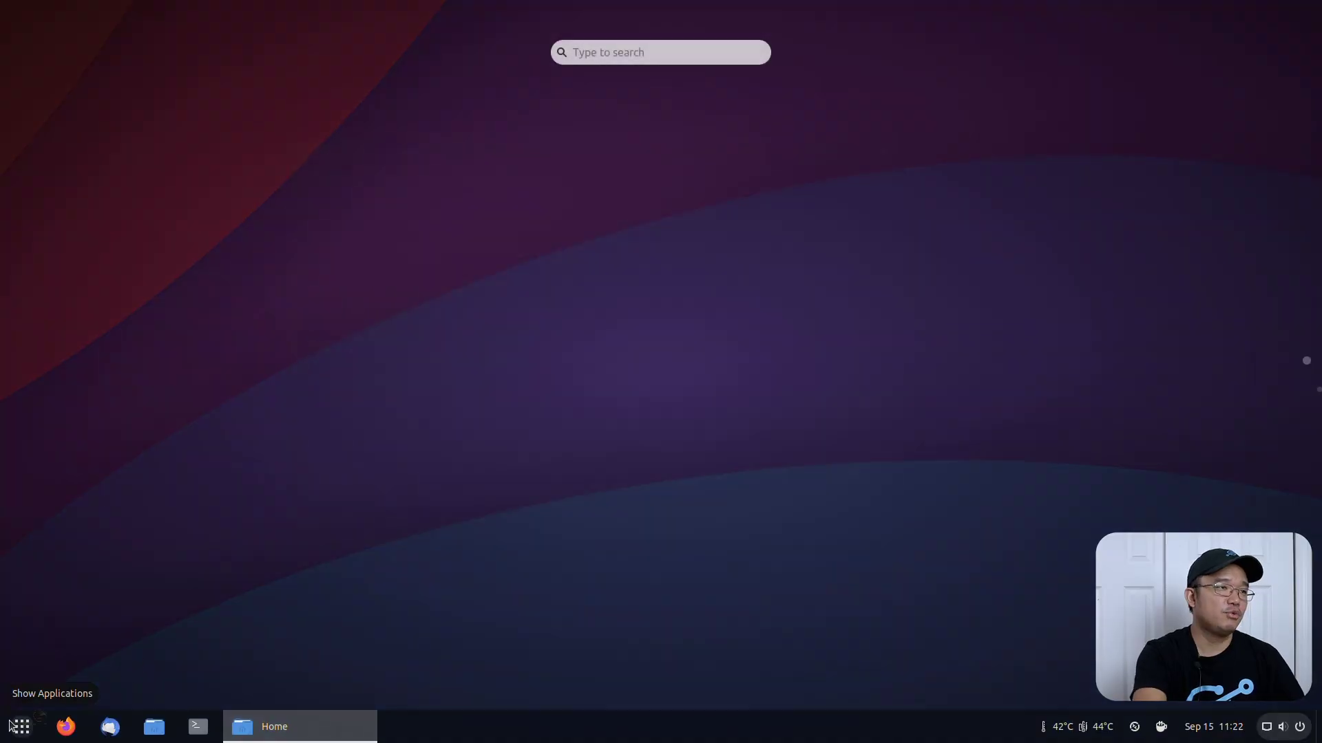
{"action": "type", "text": "gig"}
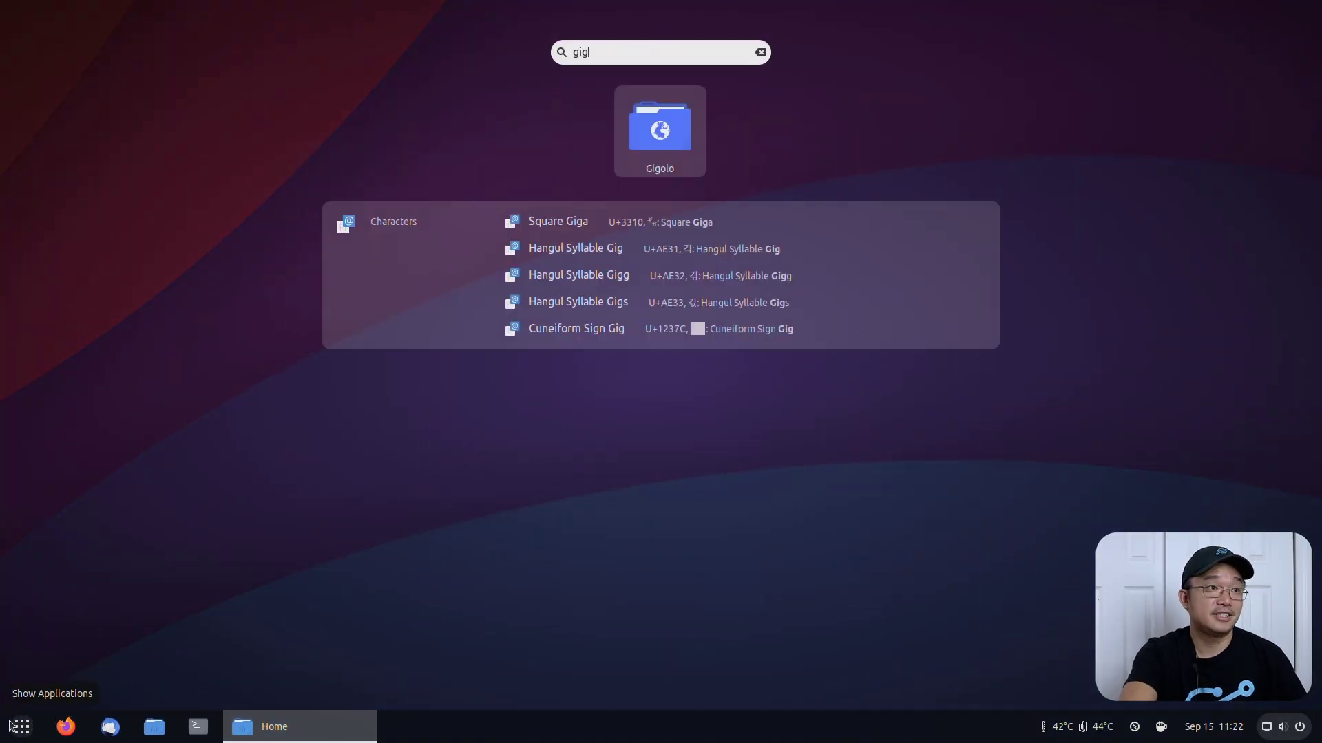
{"action": "left_click", "coordinate": [666, 138]}
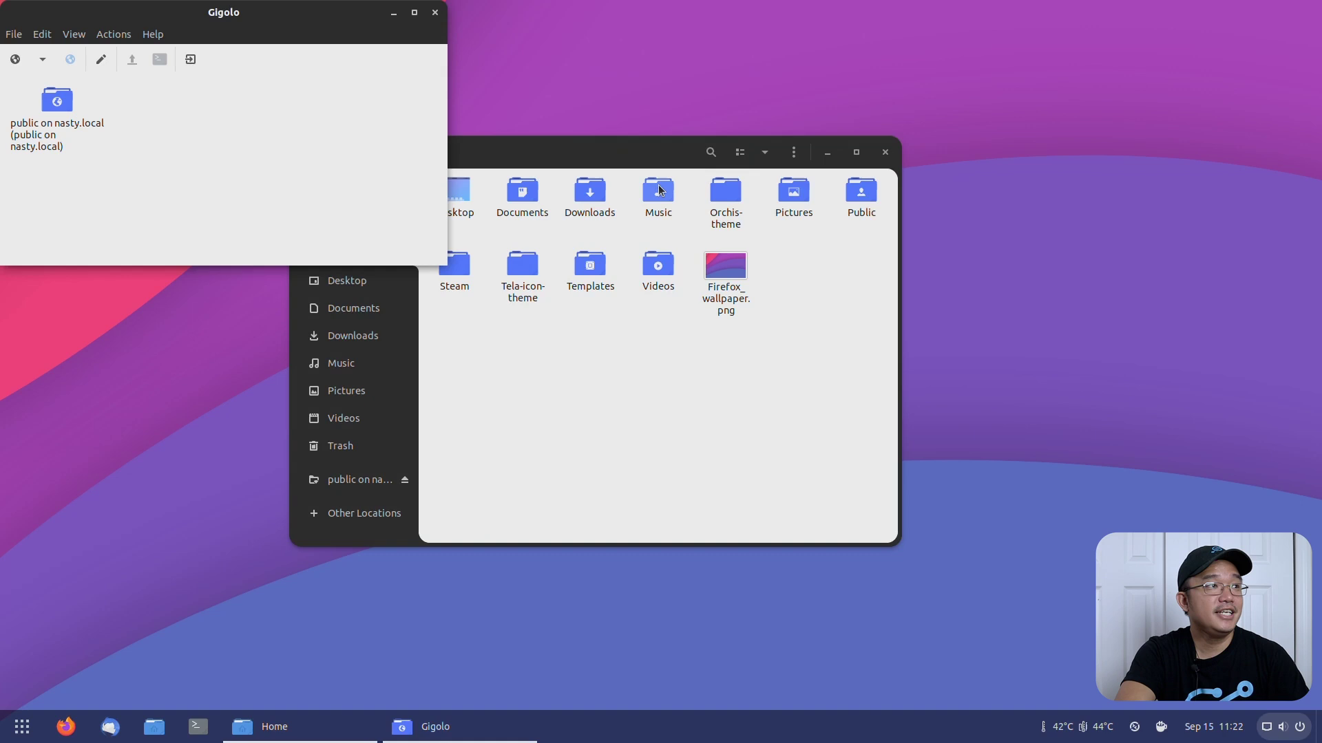
{"action": "left_click_drag", "start_coordinate": [310, 14], "coordinate": [463, 82]}
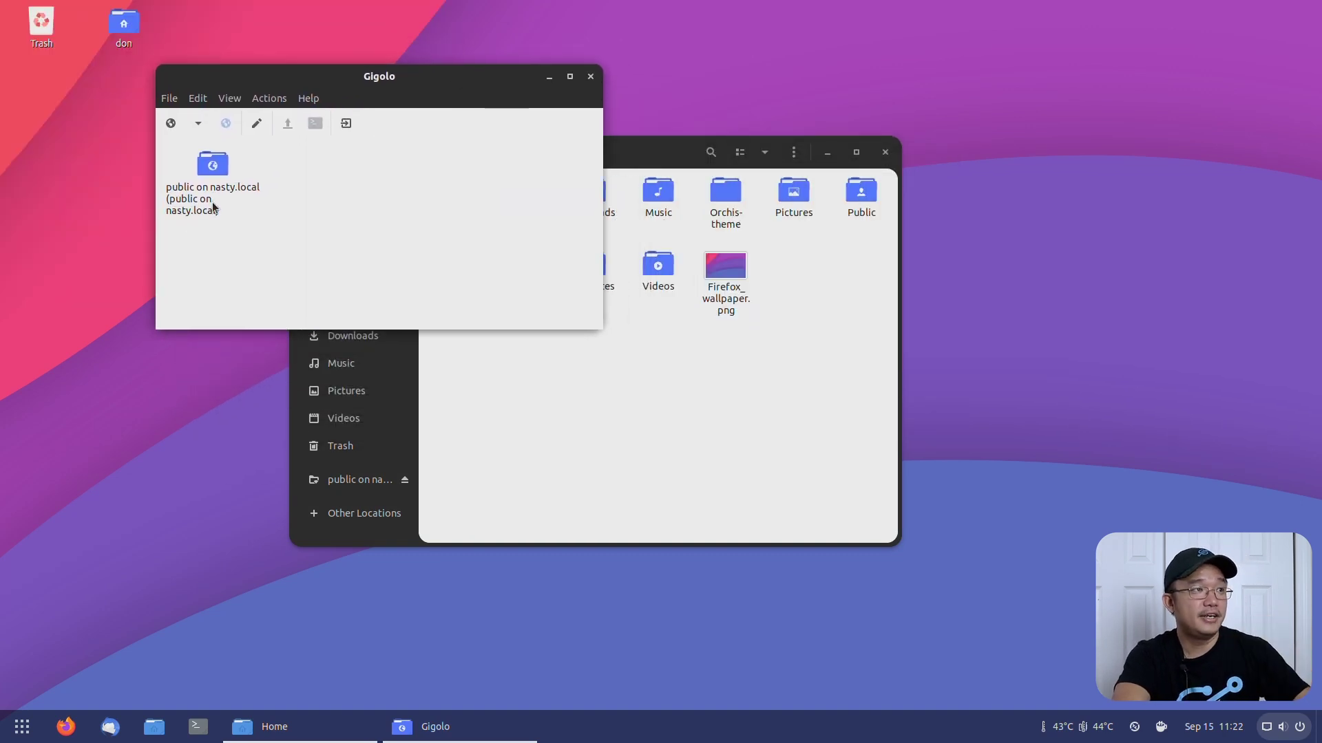
{"action": "mouse_move", "coordinate": [212, 204]}
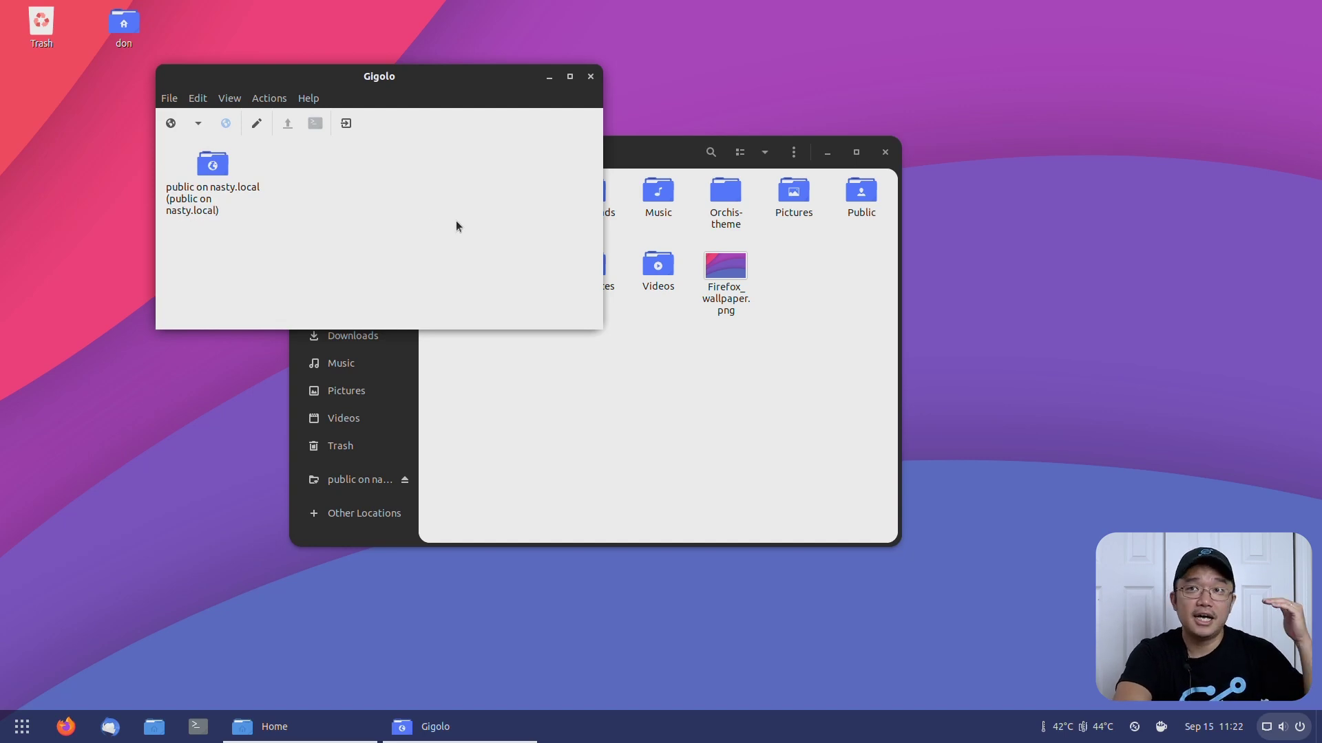
Add a new bookmark from Gigolo's bookmark editor and view the service type choices.
{"action": "left_click", "coordinate": [262, 124]}
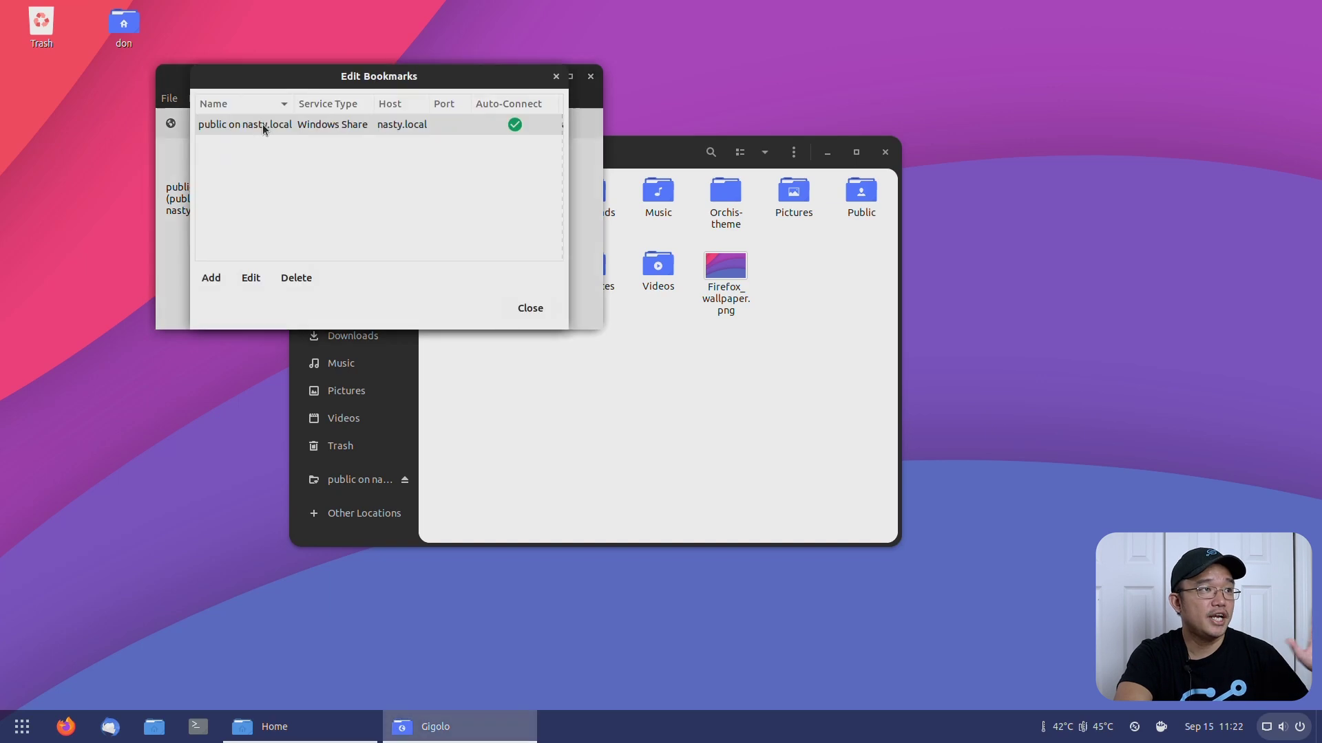
{"action": "left_click", "coordinate": [211, 280]}
{"action": "left_click_drag", "start_coordinate": [359, 23], "coordinate": [584, 38]}
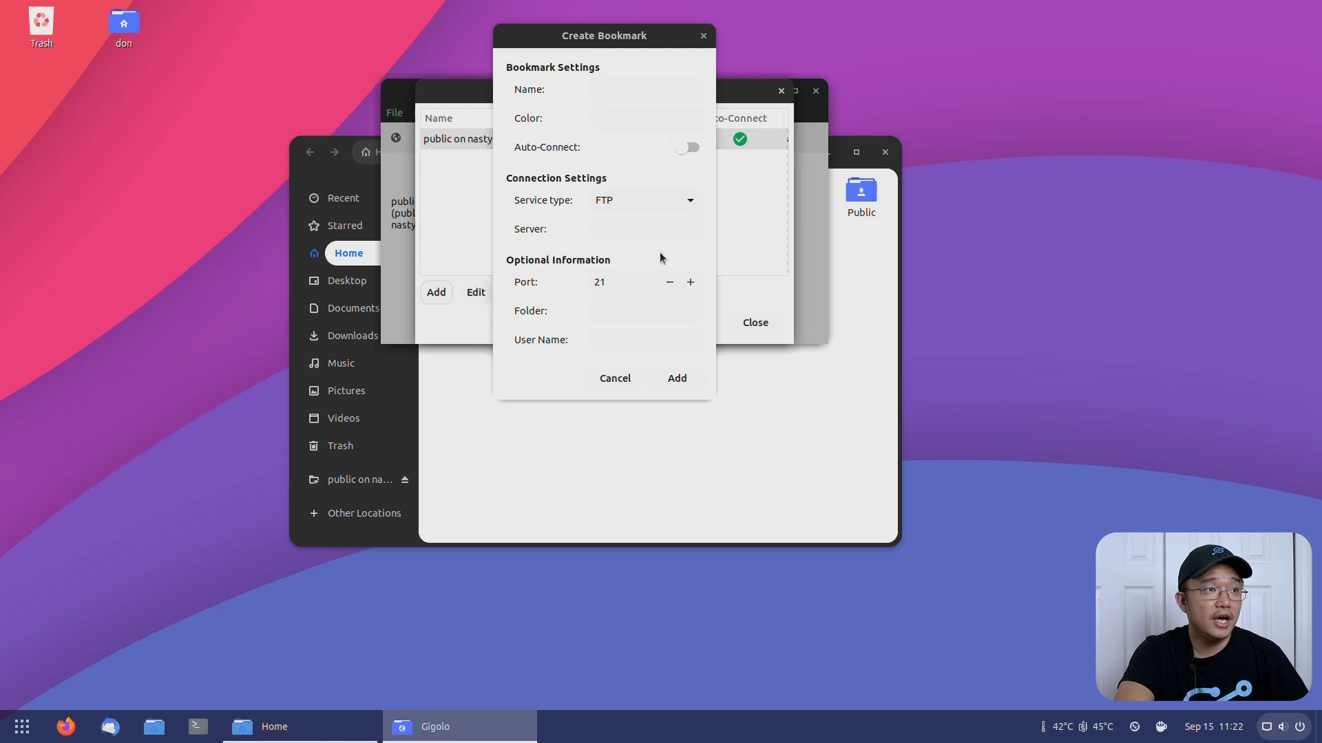
{"action": "left_click", "coordinate": [689, 209]}
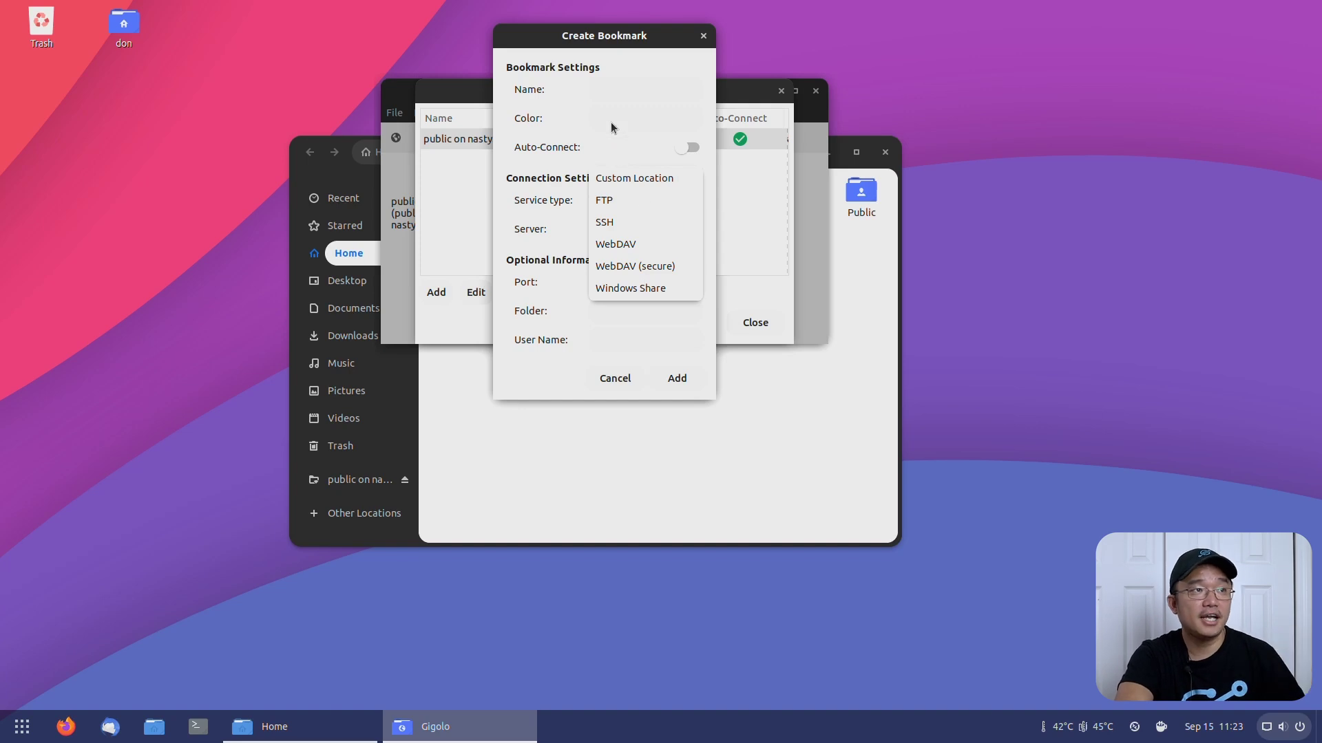
Keep FTP as the service type and eject the public share in Files.
{"action": "left_click", "coordinate": [523, 159]}
{"action": "left_click", "coordinate": [425, 493]}
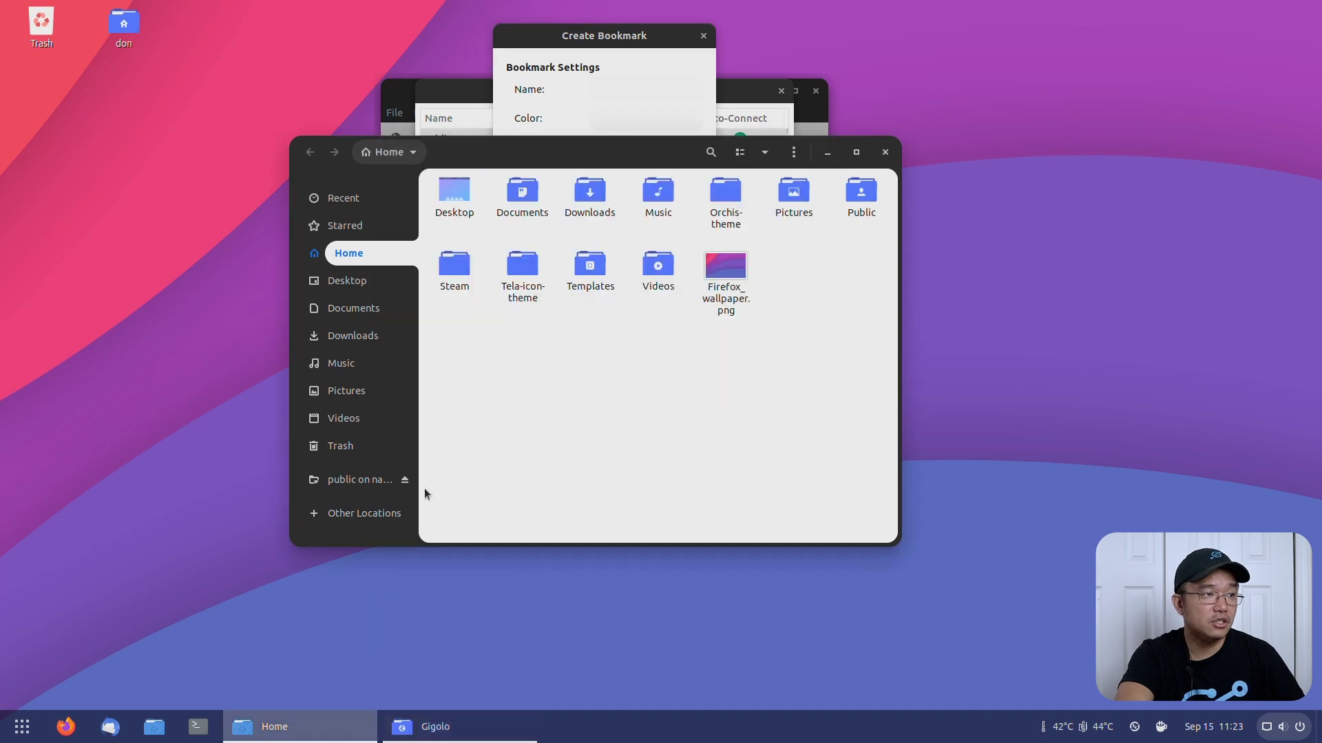
{"action": "left_click", "coordinate": [405, 480]}
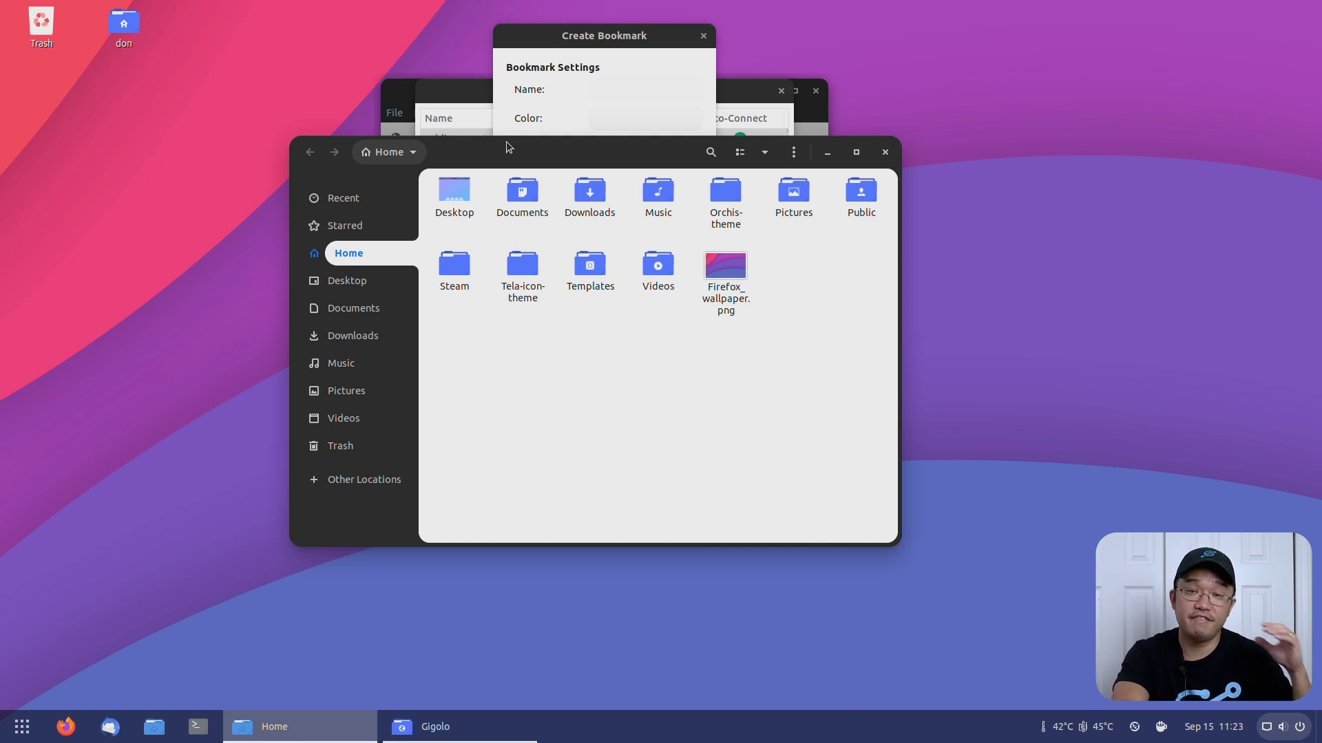
Move Files to the lower left and bring the Create Bookmark form back to front.
{"action": "left_click_drag", "start_coordinate": [508, 147], "coordinate": [311, 246]}
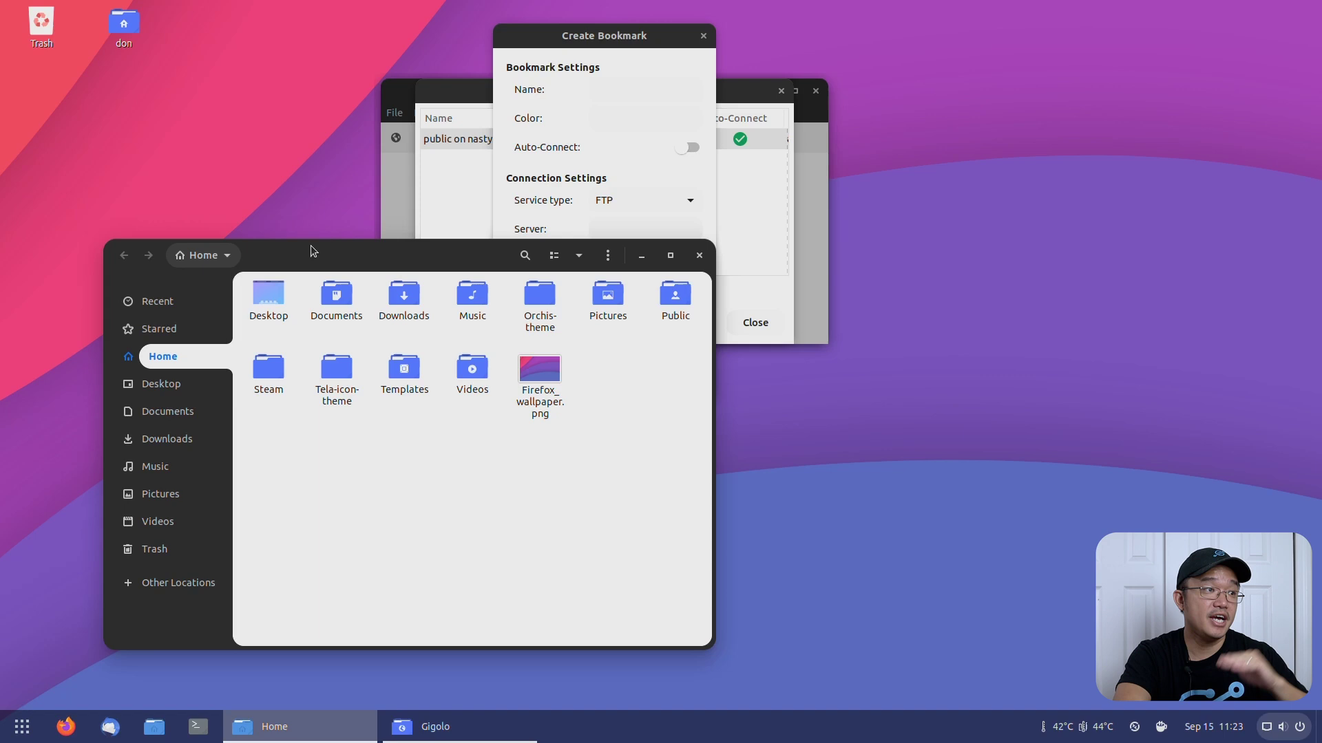
{"action": "left_click_drag", "start_coordinate": [328, 270], "coordinate": [268, 304]}
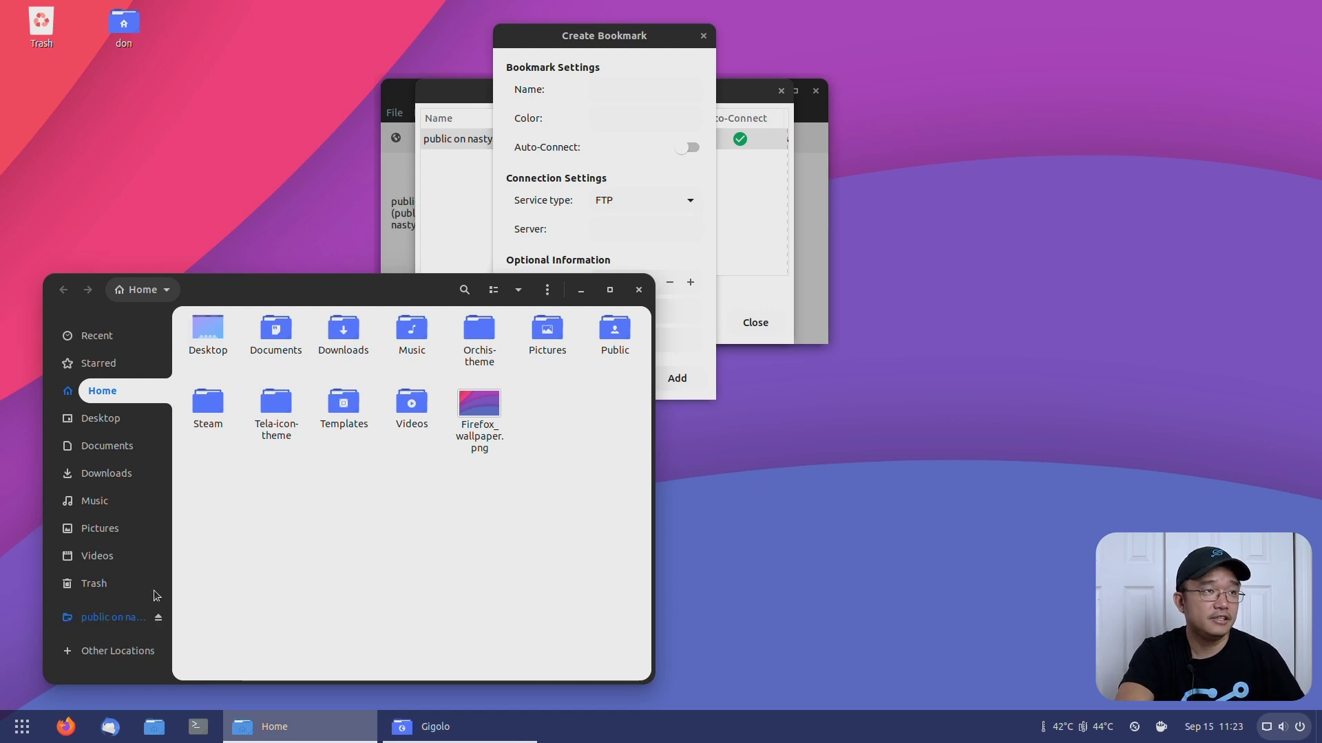
{"action": "left_click", "coordinate": [643, 48]}
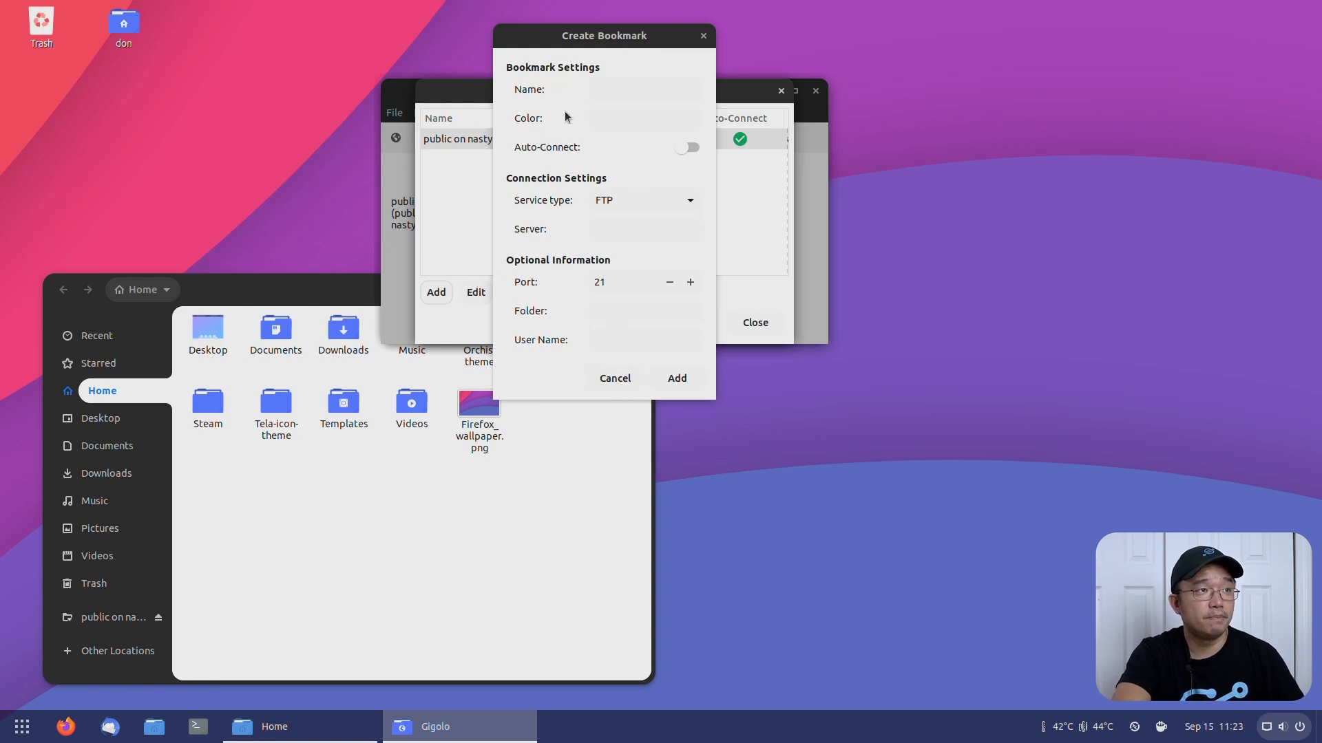
Name the bookmark 'window share', colour it black, and turn on auto-connect.
{"action": "left_click", "coordinate": [600, 89]}
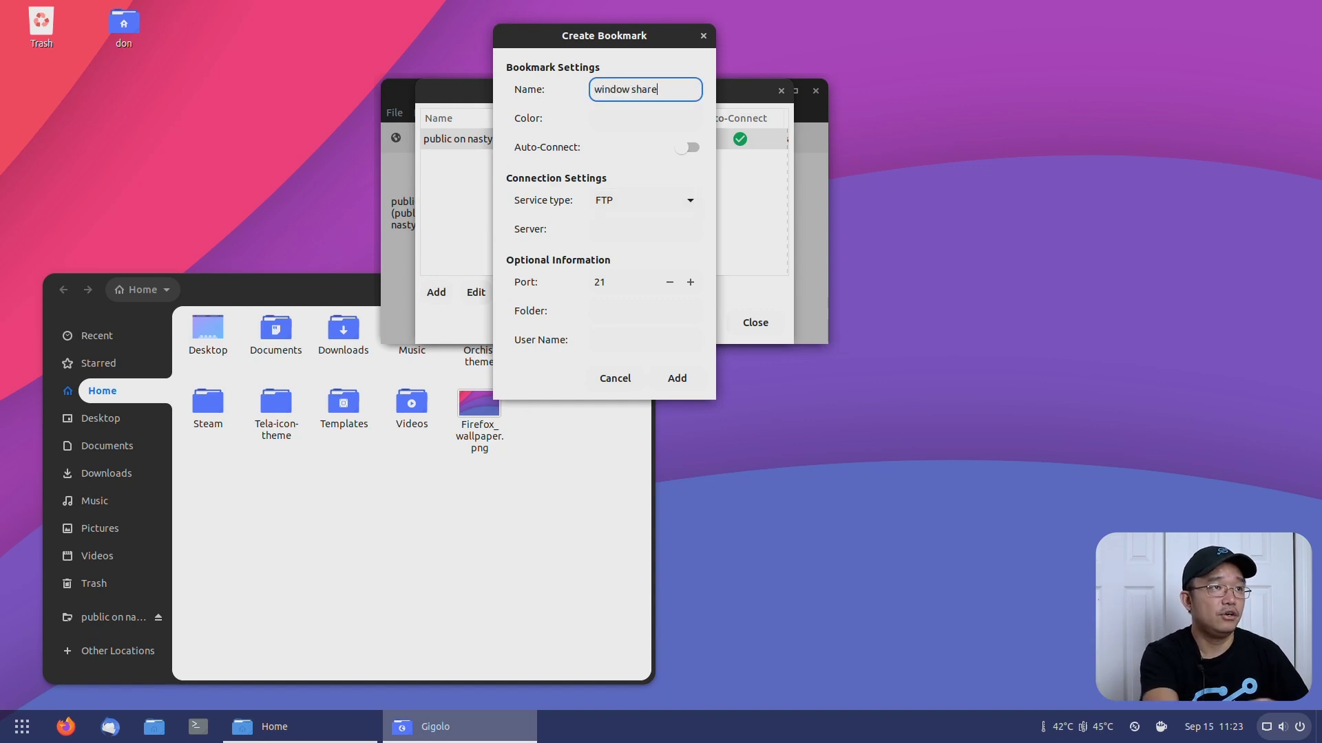
{"action": "left_click", "coordinate": [600, 118]}
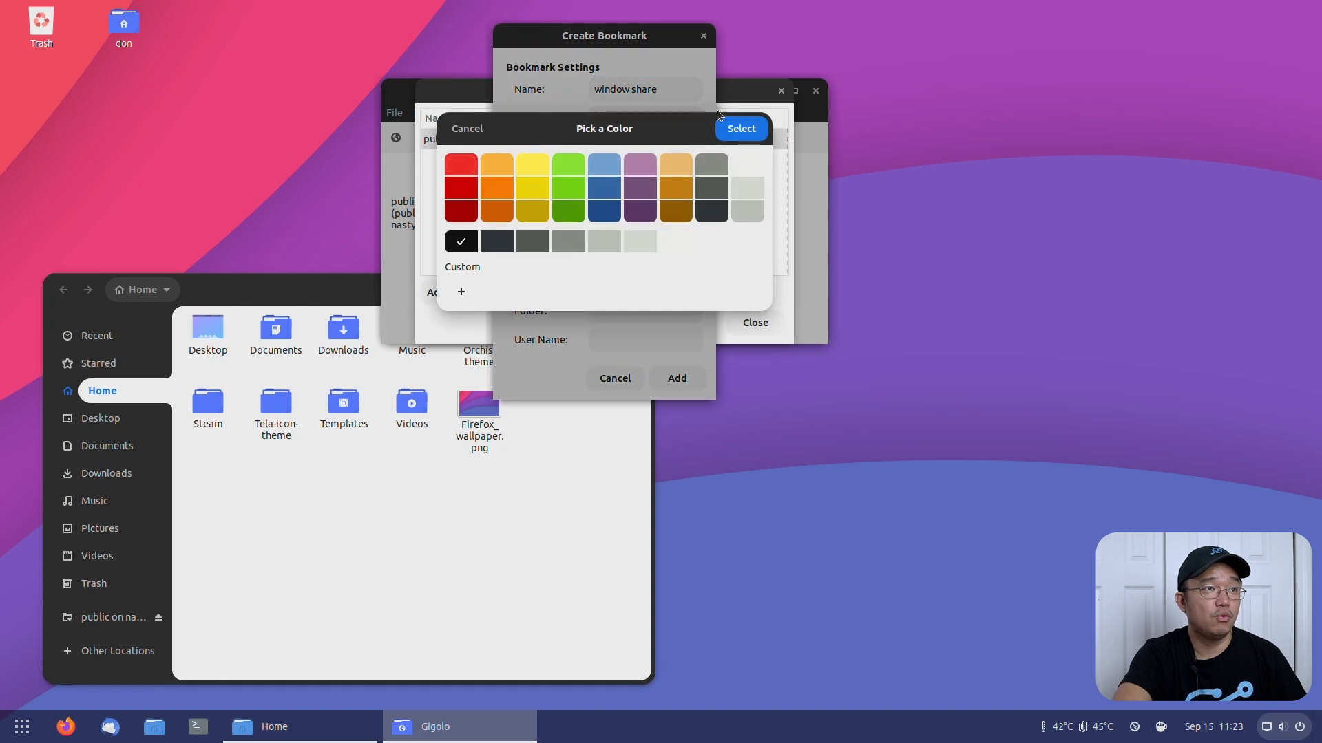
{"action": "left_click", "coordinate": [733, 137]}
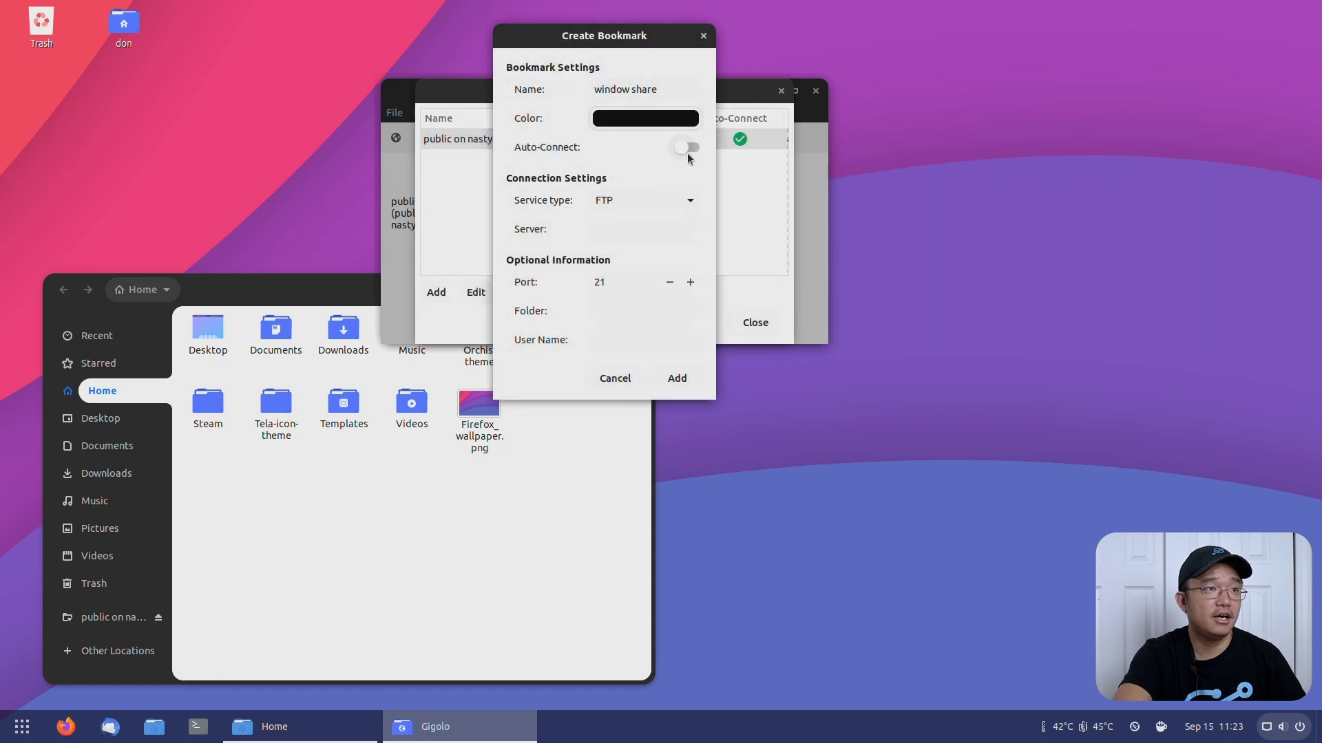
{"action": "left_click", "coordinate": [687, 148]}
Set Windows Share, server 192.168.105.86 and share 'datastore', then attempt saving and dismiss the error.
{"action": "left_click", "coordinate": [687, 200]}
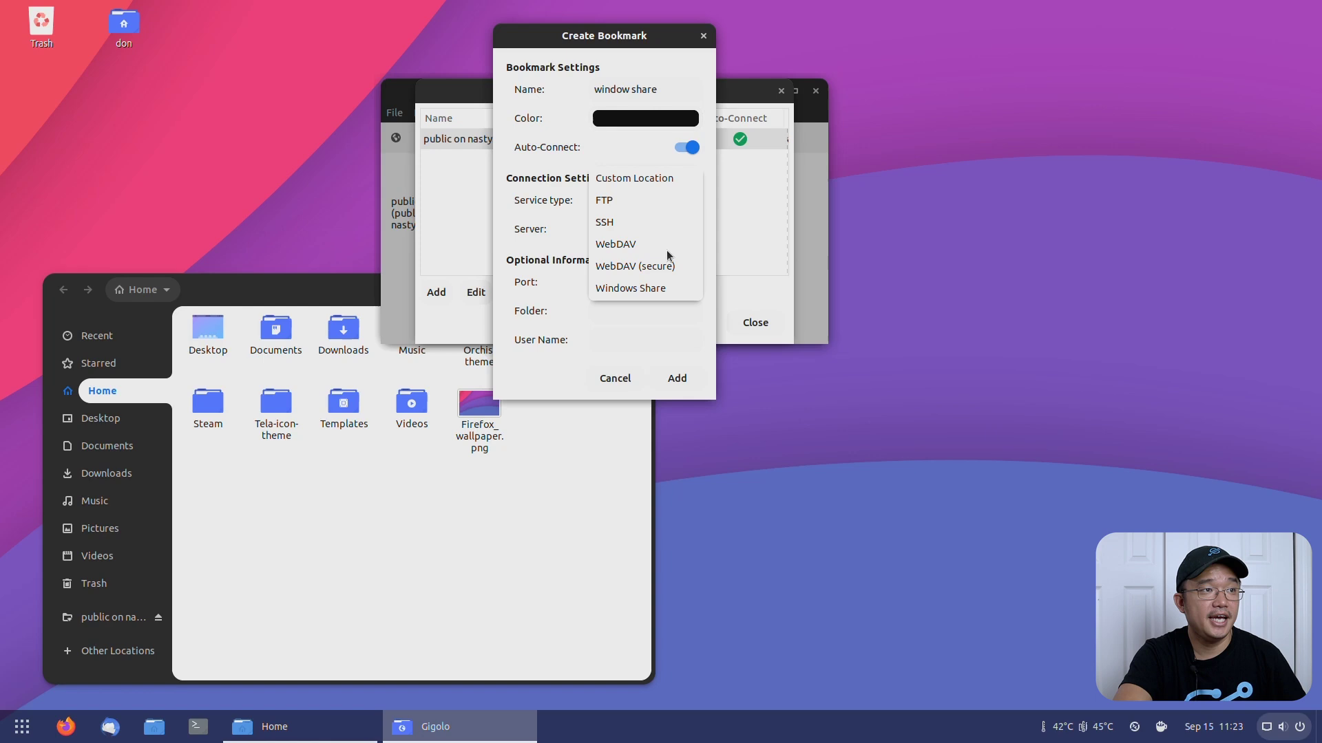
{"action": "left_click", "coordinate": [626, 289]}
{"action": "left_click", "coordinate": [585, 217]}
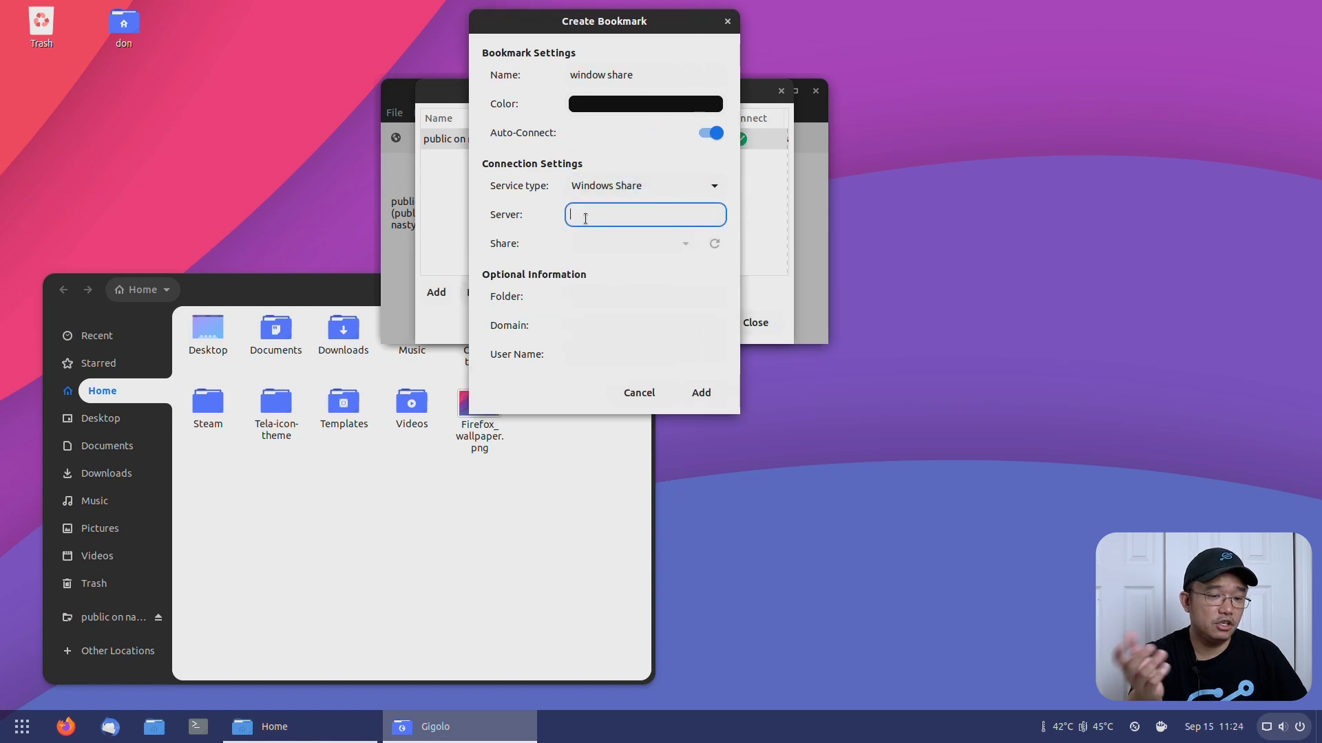
{"action": "type", "text": "192.168.105.86"}
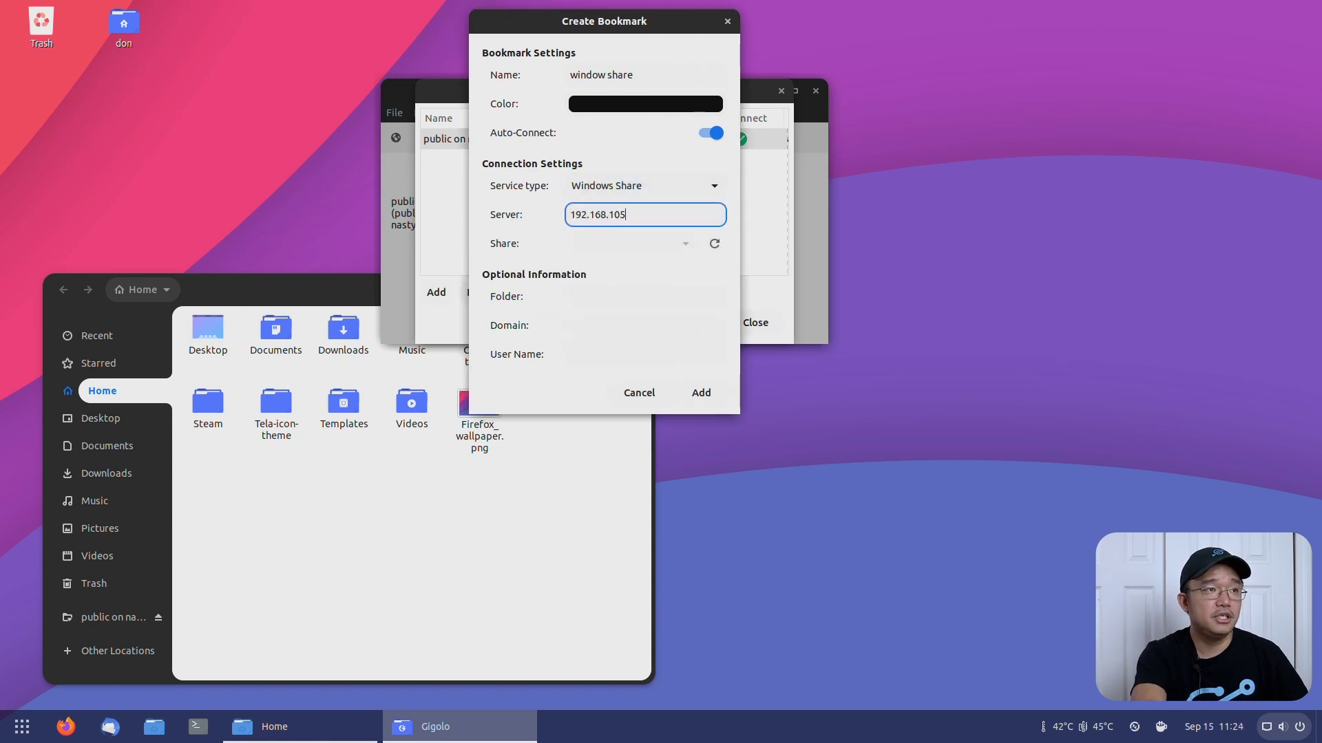
{"action": "left_click", "coordinate": [630, 245]}
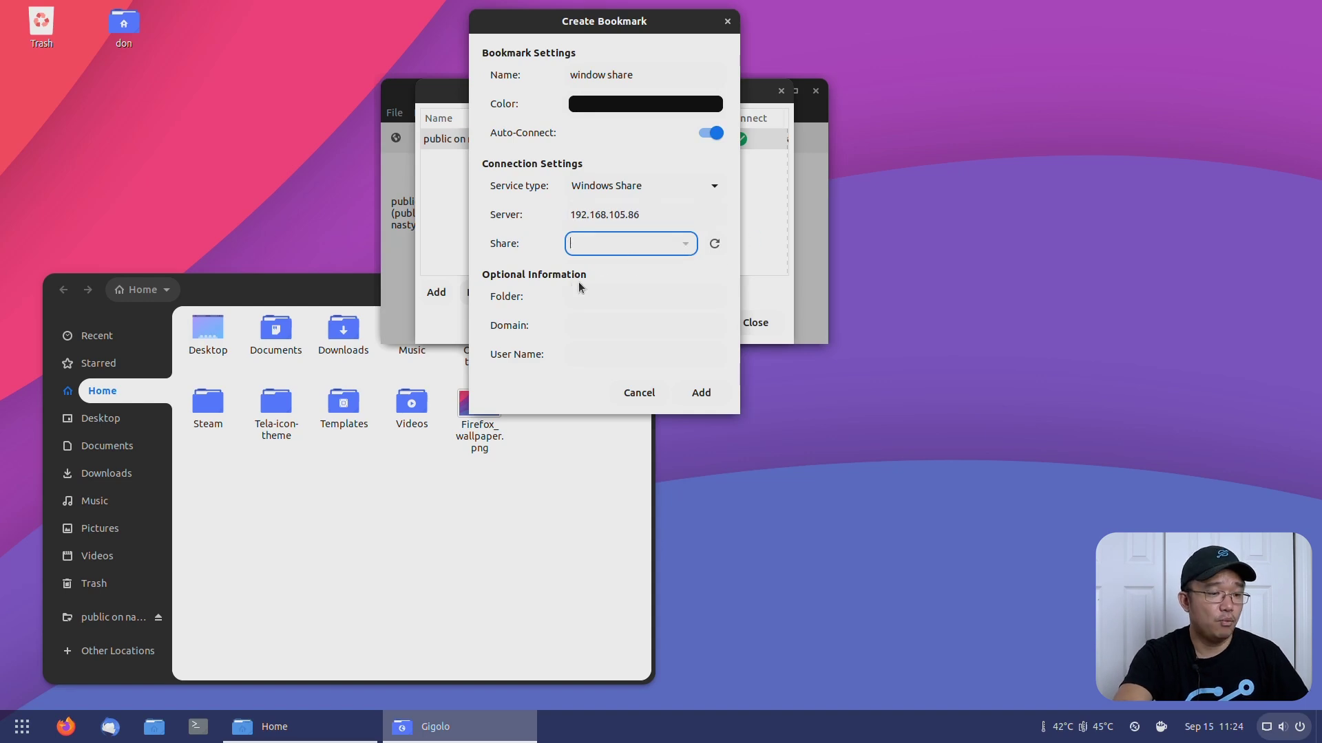
{"action": "left_click", "coordinate": [594, 299]}
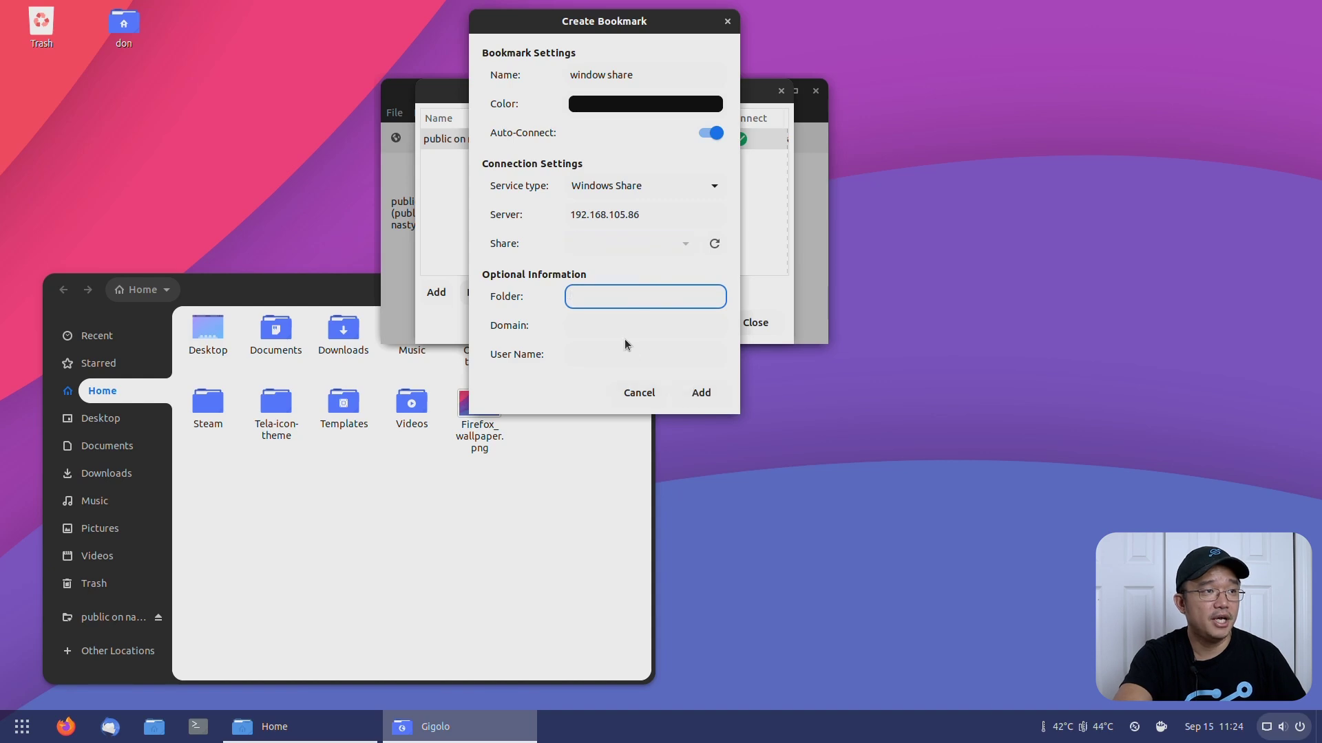
{"action": "left_click", "coordinate": [702, 393]}
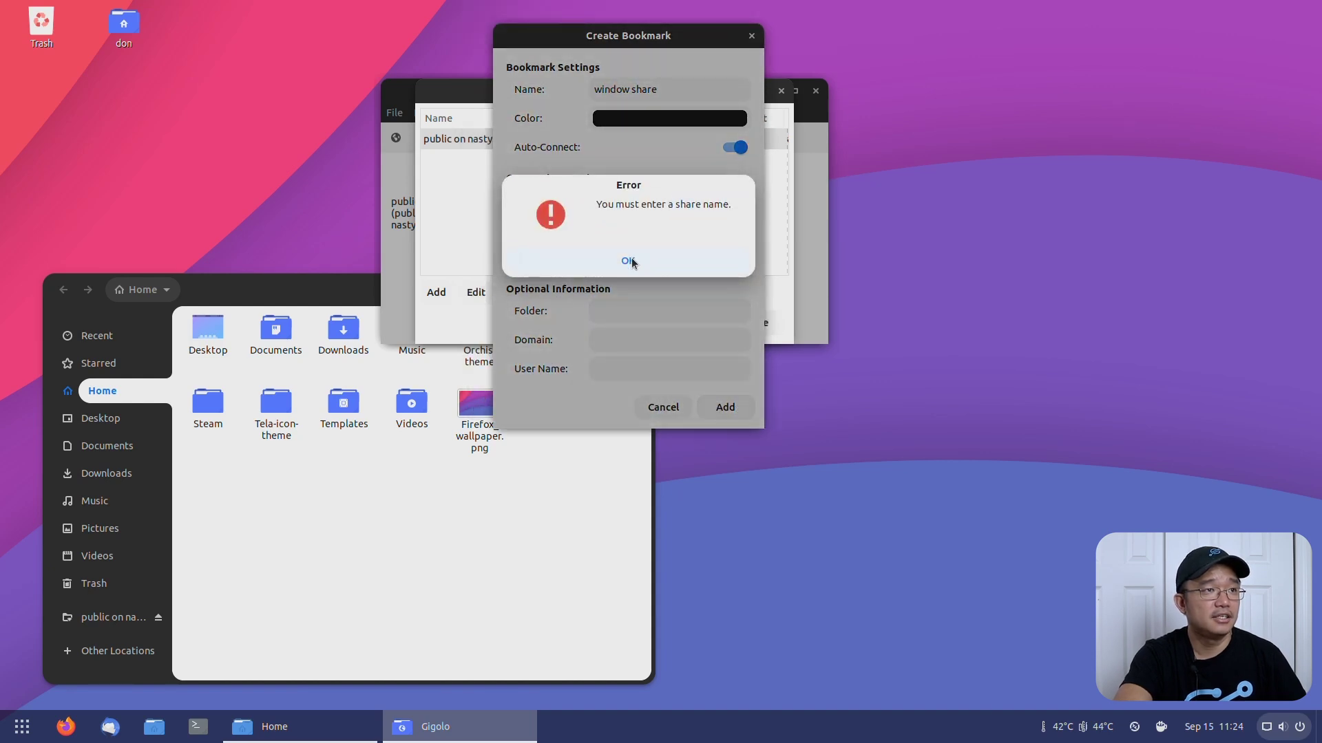
{"action": "left_click", "coordinate": [647, 258]}
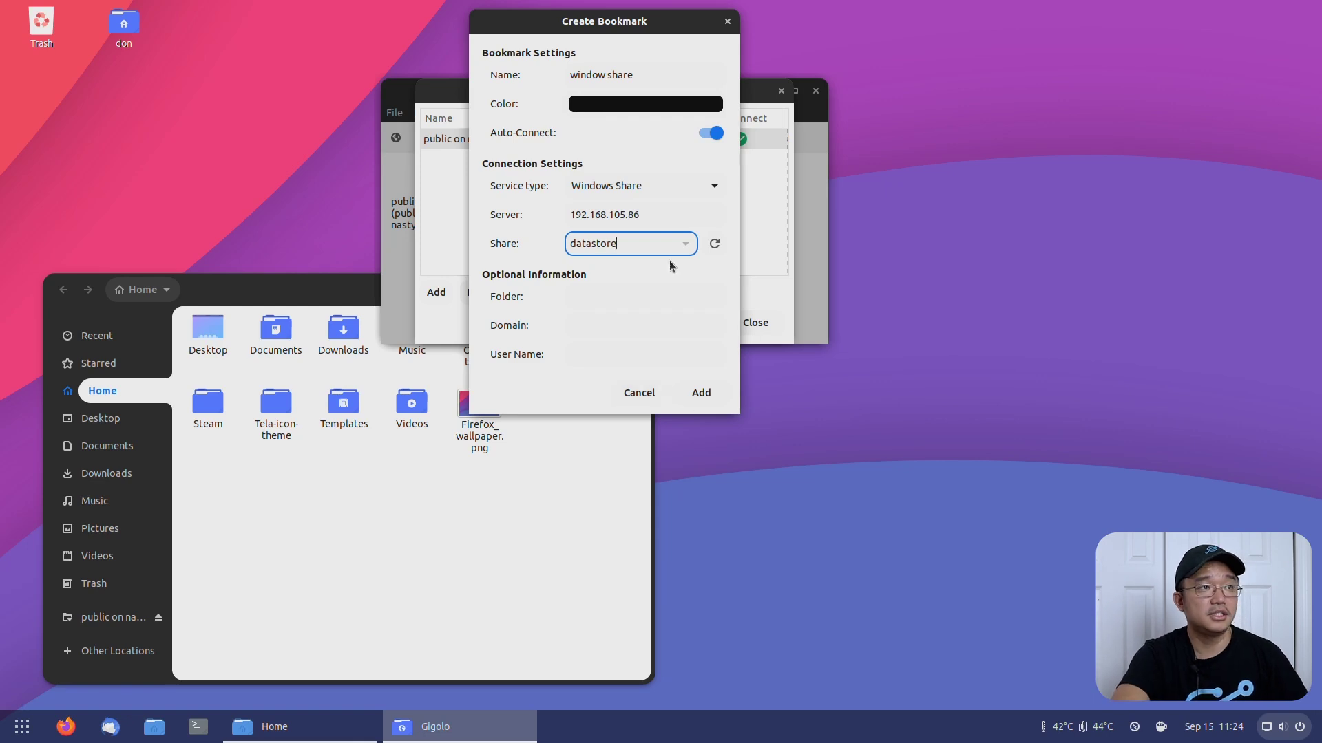
Save the bookmark and try connecting anonymously, dismissing the connection failure.
{"action": "left_click", "coordinate": [703, 396]}
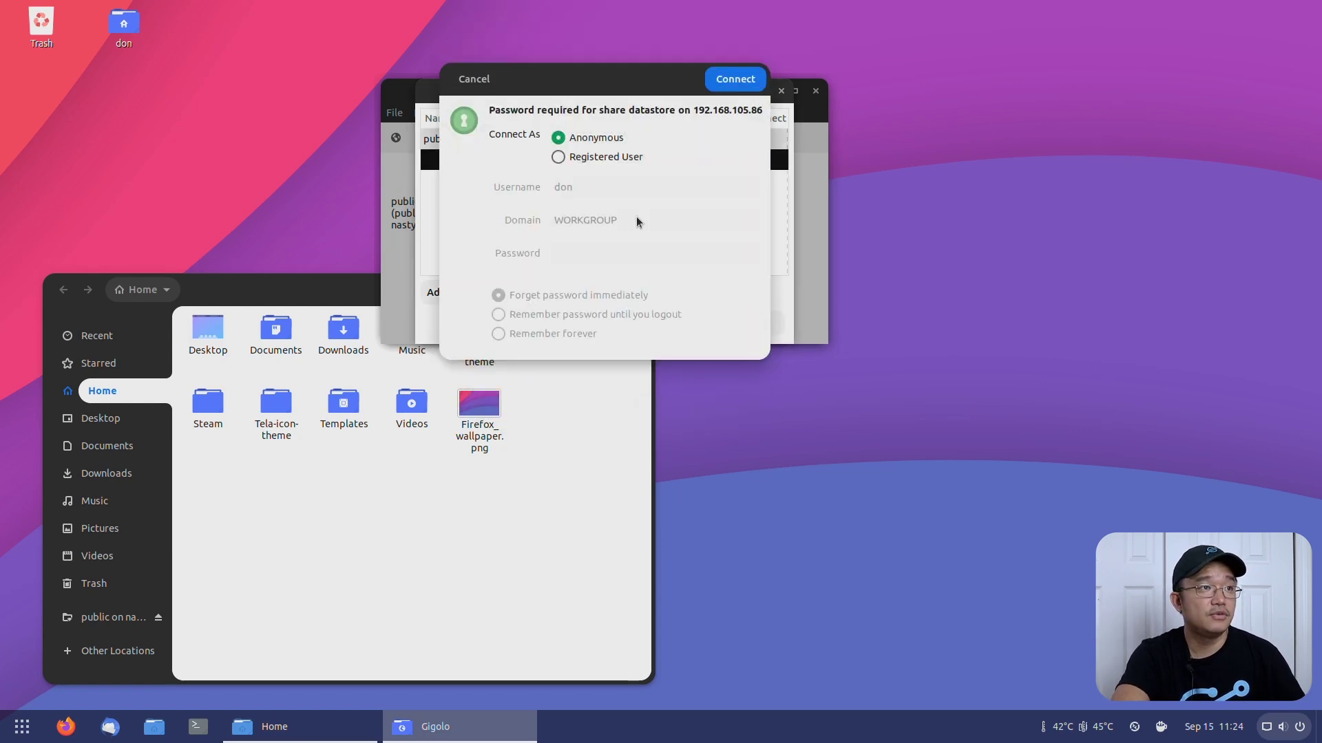
{"action": "left_click", "coordinate": [733, 79]}
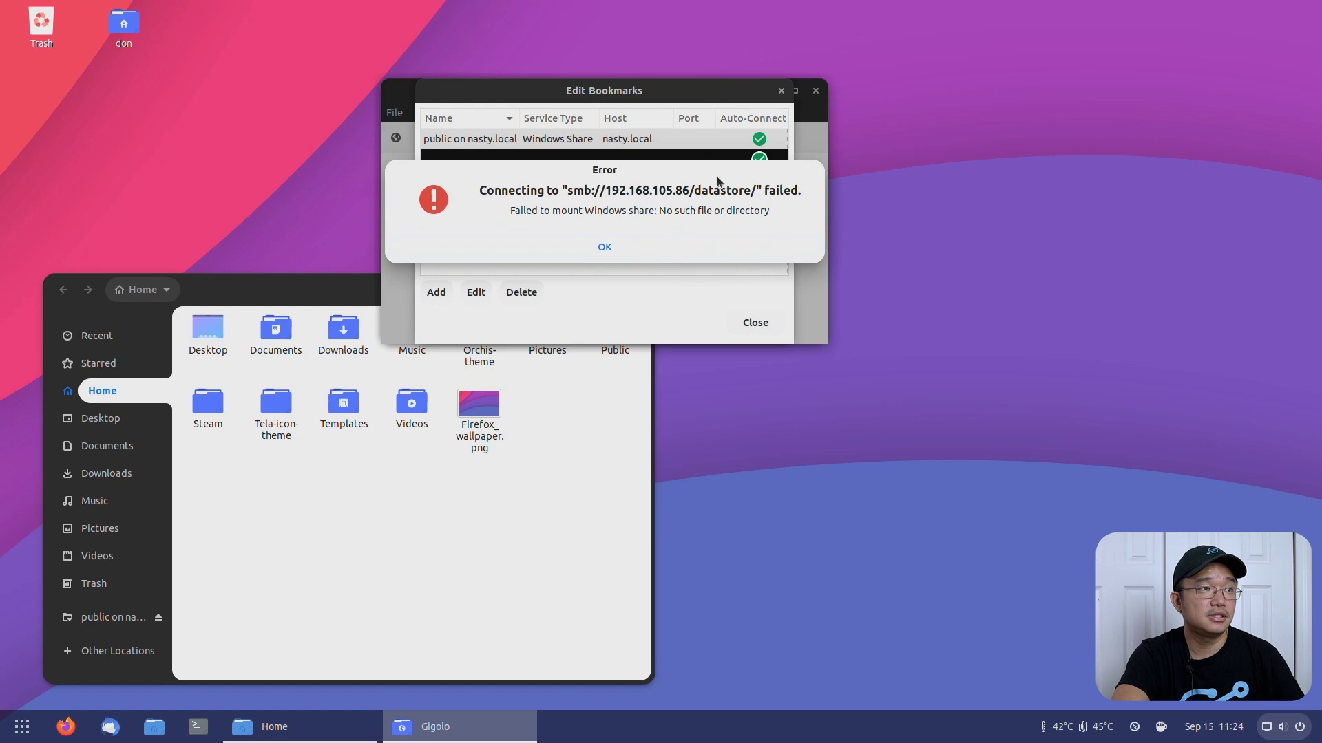
{"action": "left_click", "coordinate": [605, 247]}
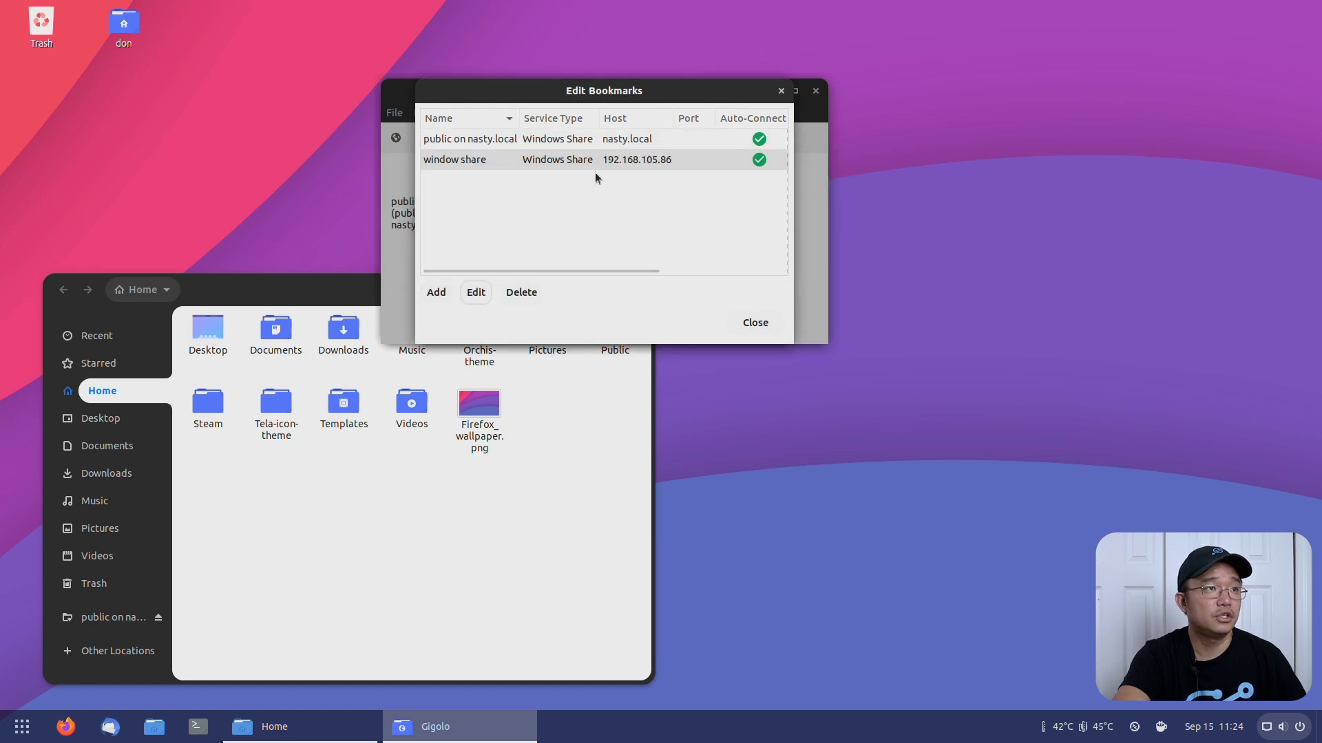
Change the bookmark's server to 192.168.105.85, connect anonymously to datastore, and close the list.
{"action": "left_click", "coordinate": [483, 291]}
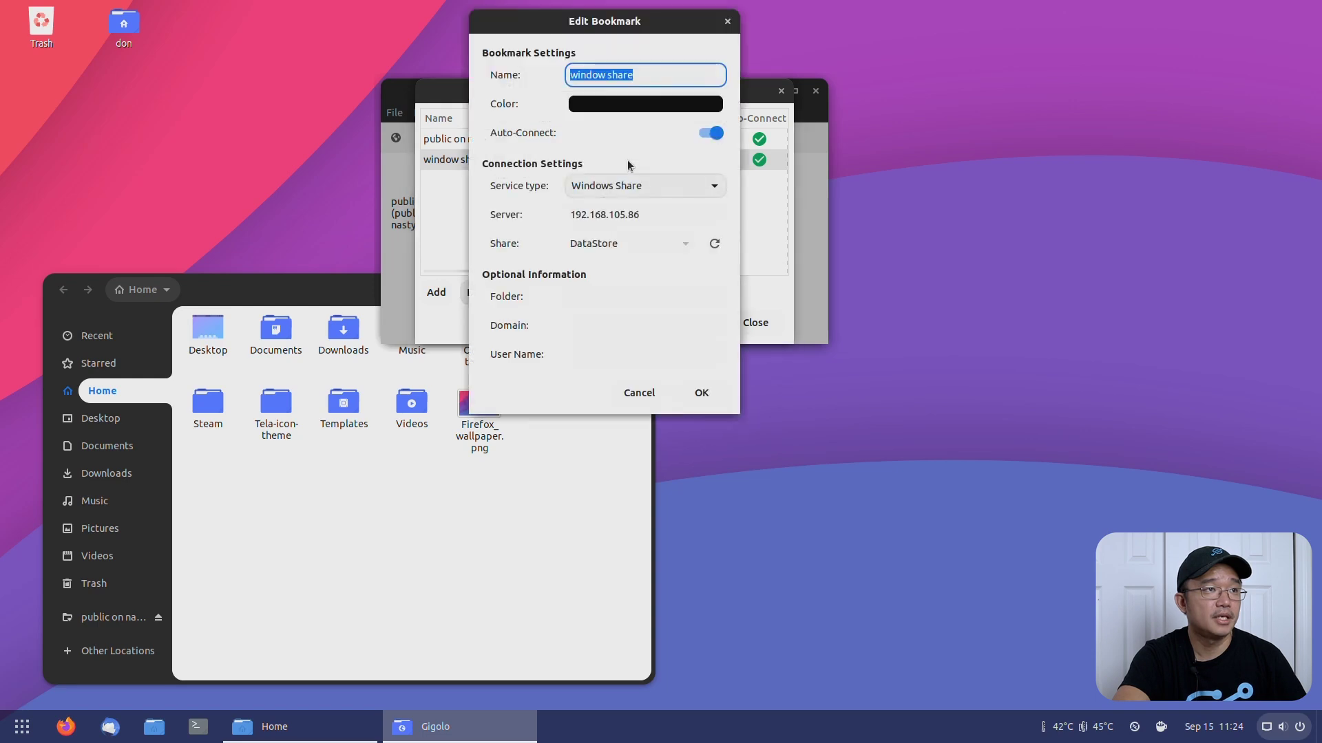
{"action": "left_click", "coordinate": [649, 219]}
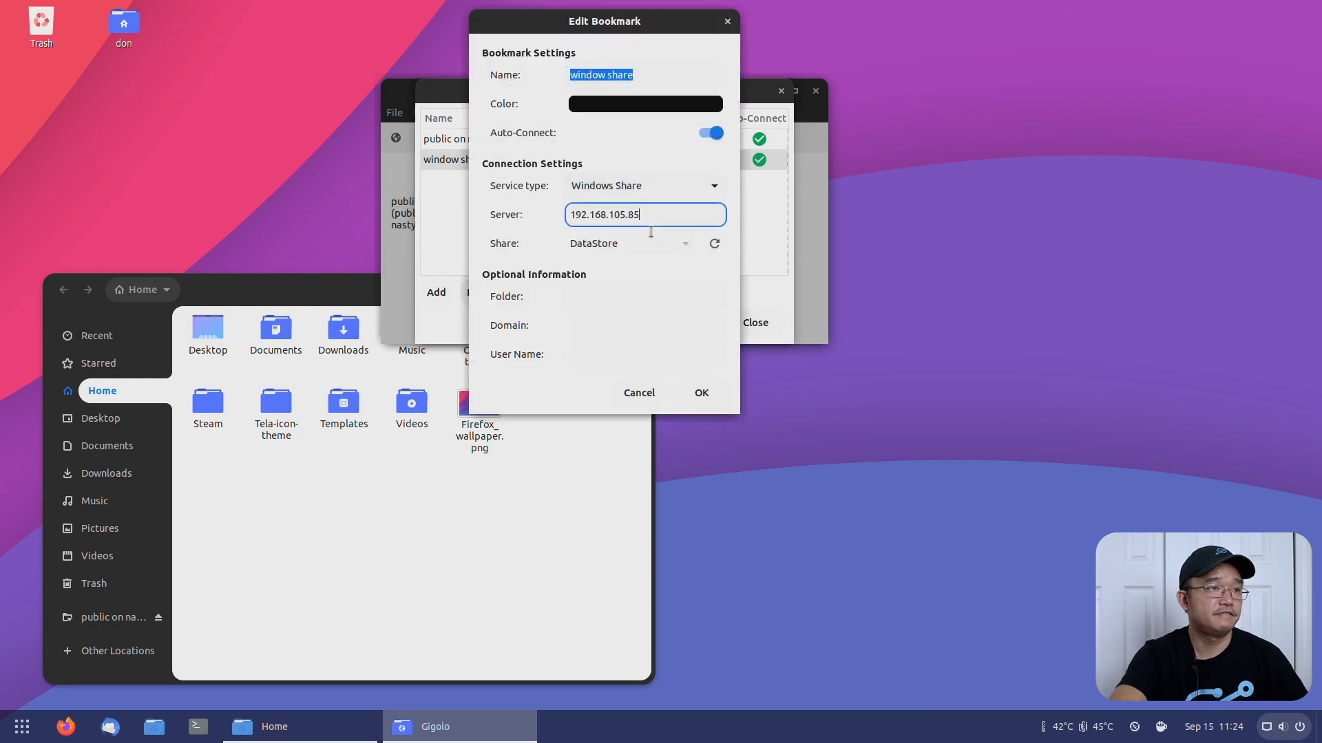
{"action": "left_click", "coordinate": [717, 398]}
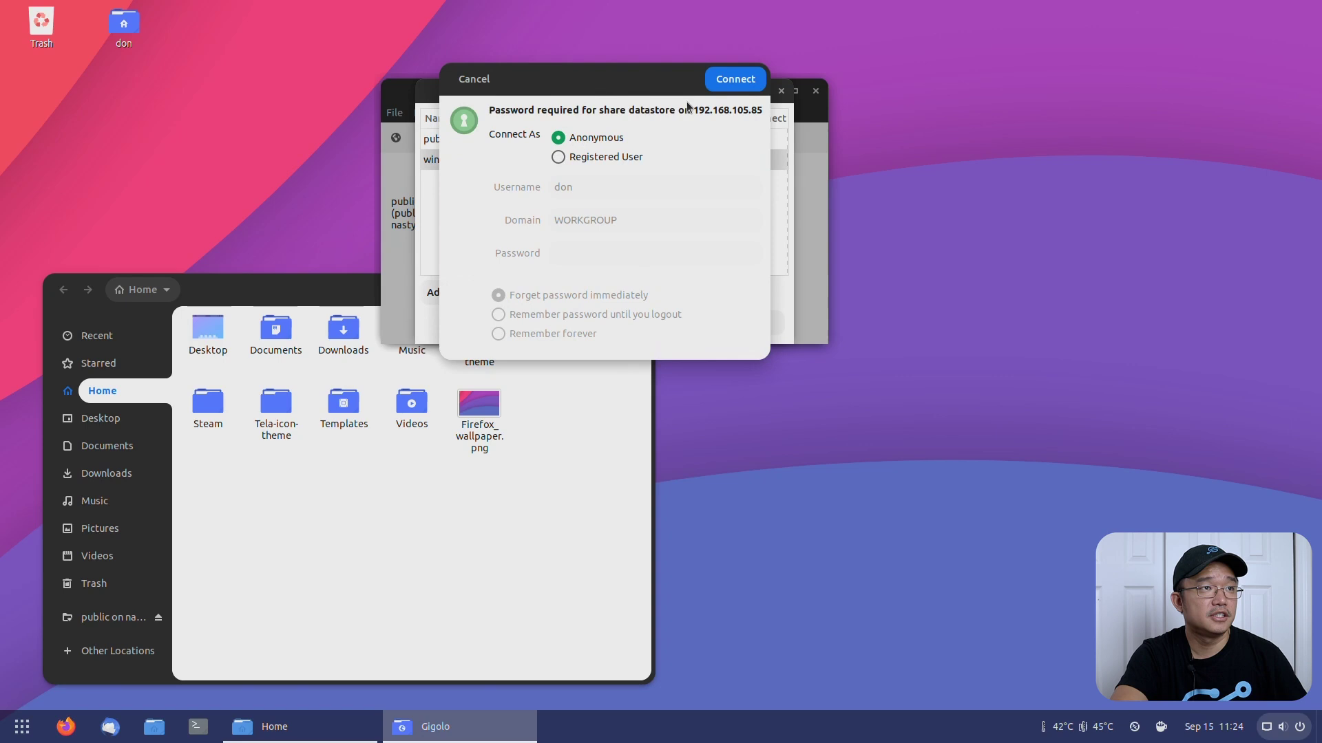
{"action": "left_click", "coordinate": [731, 80]}
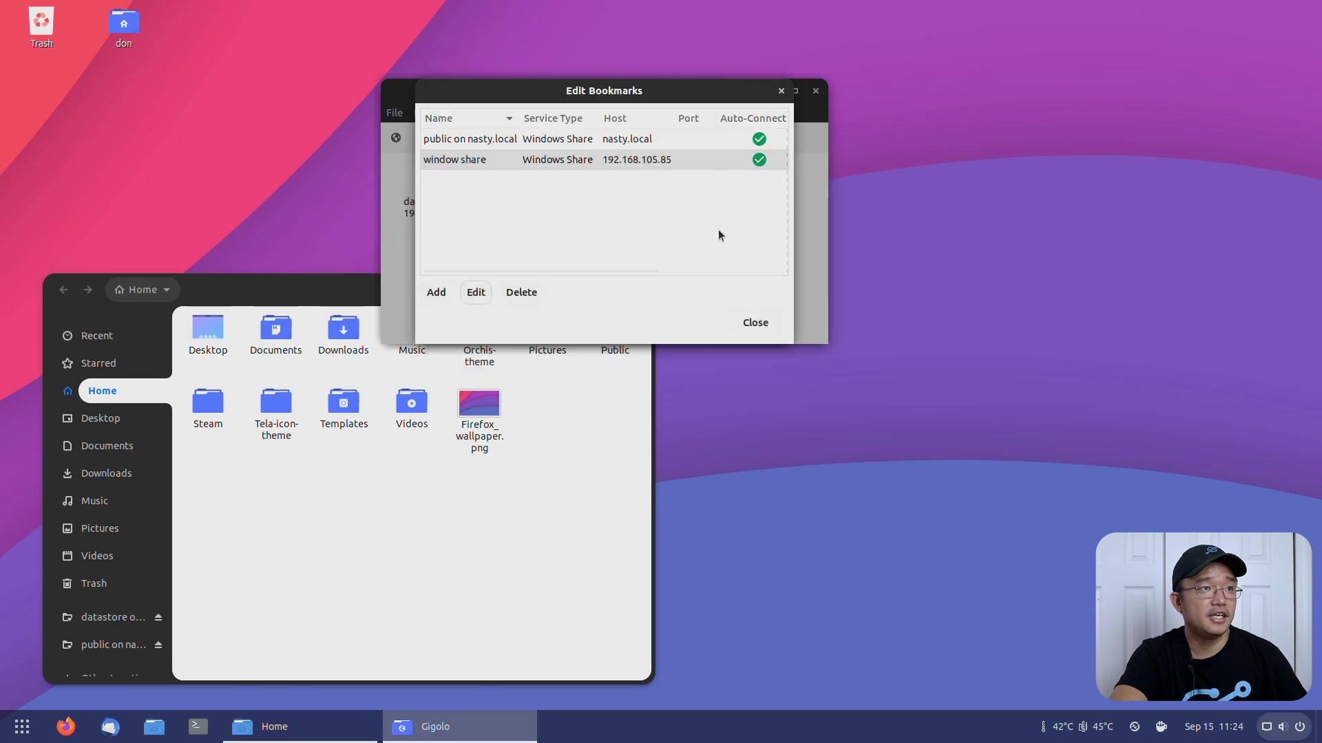
{"action": "left_click", "coordinate": [755, 322]}
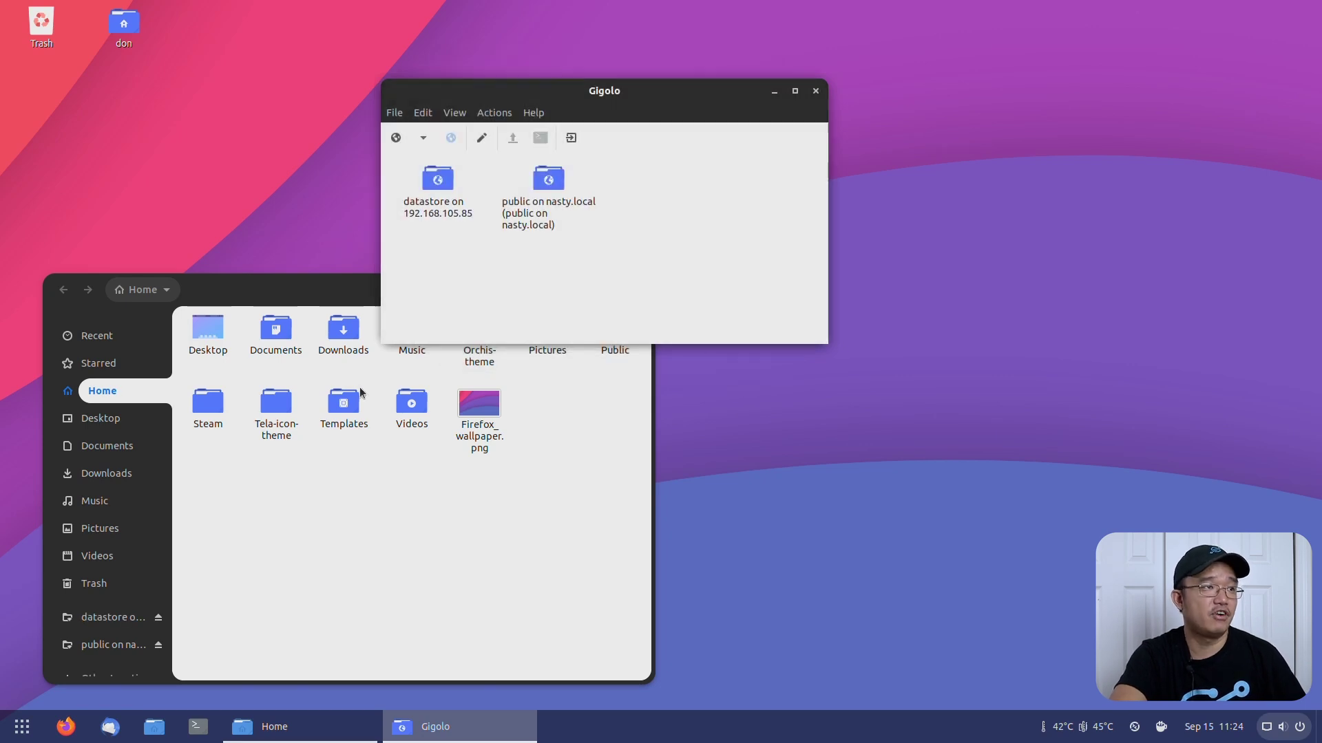
Browse the datastore share, then eject both datastore and public shares from the Files sidebar.
{"action": "left_click", "coordinate": [117, 621]}
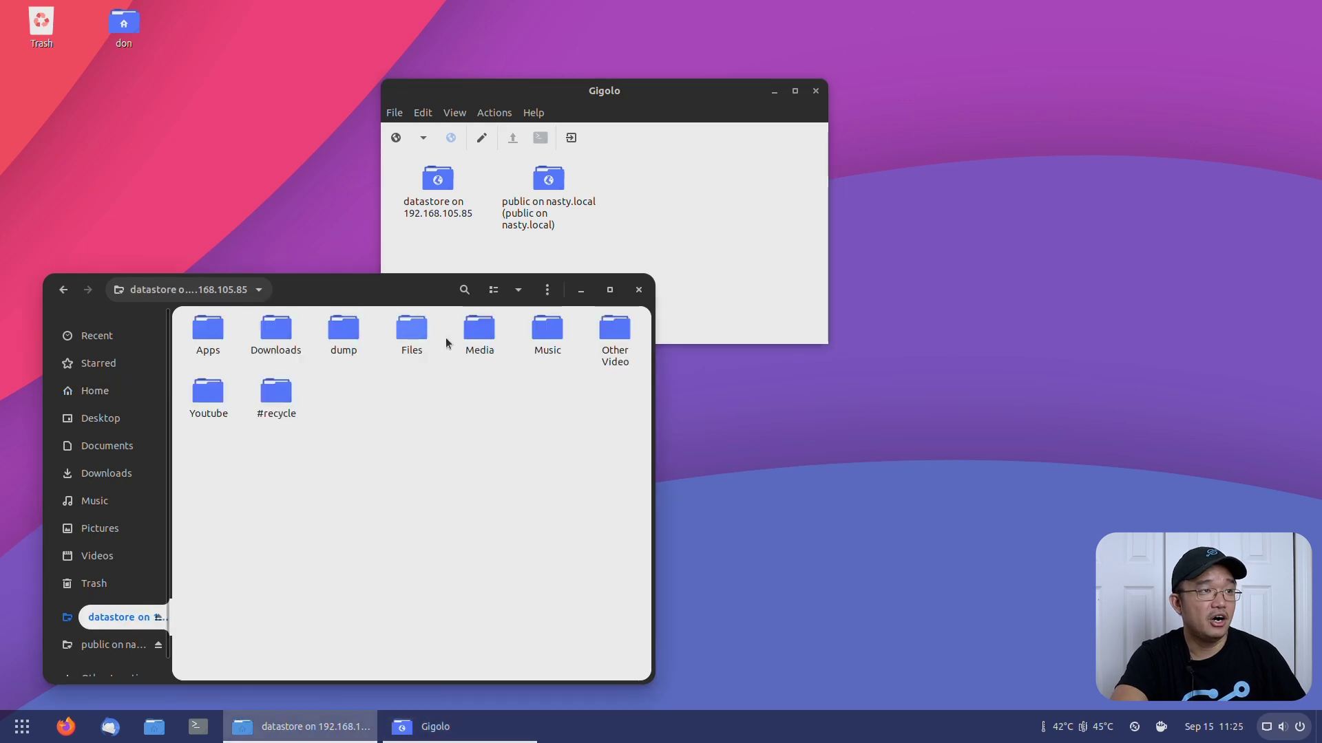
{"action": "left_click", "coordinate": [158, 618]}
{"action": "left_click", "coordinate": [159, 619]}
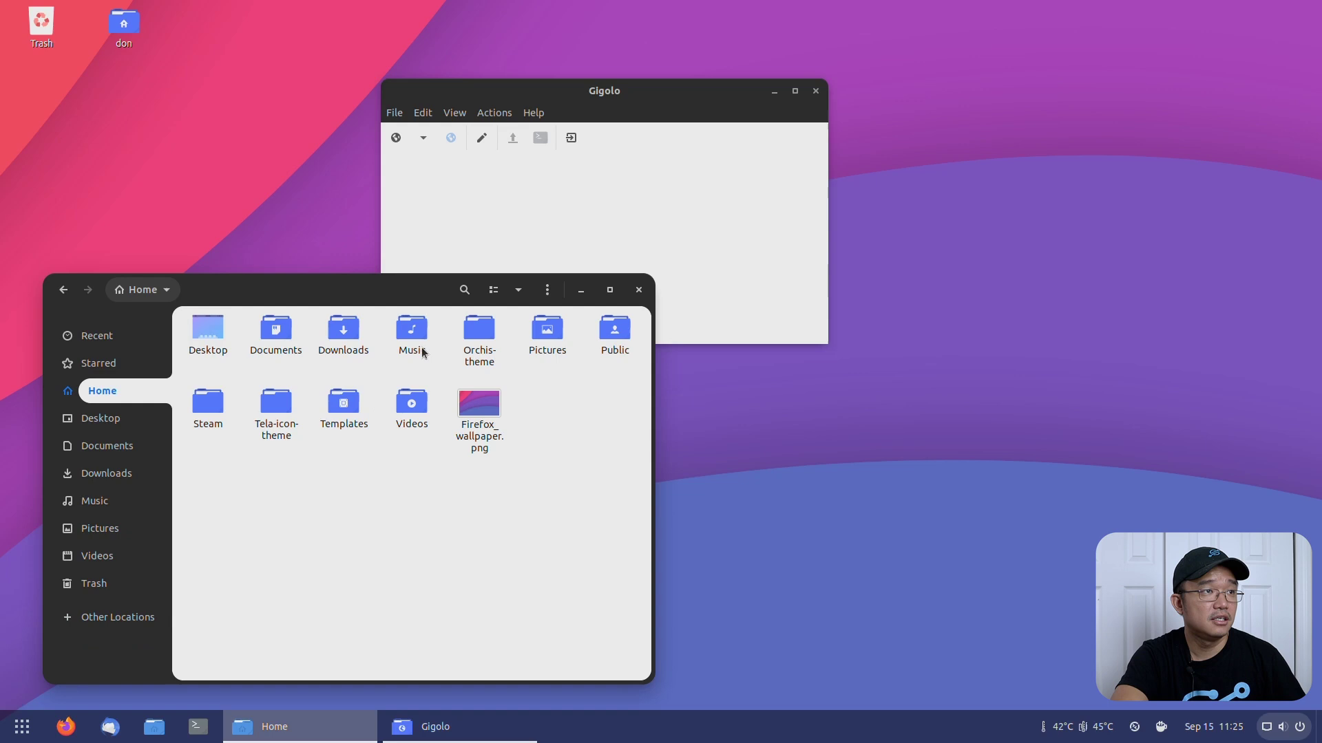
{"action": "left_click", "coordinate": [550, 258]}
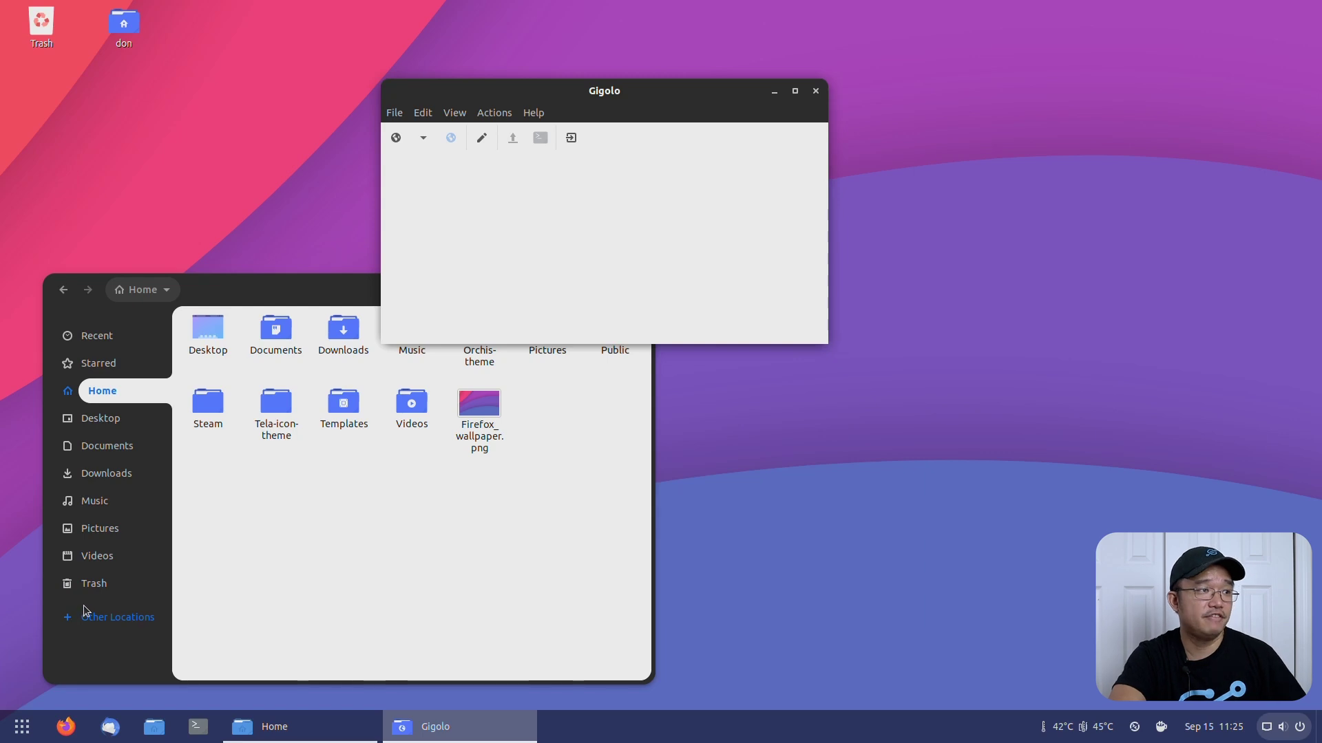
{"action": "left_click_drag", "start_coordinate": [491, 90], "coordinate": [629, 83]}
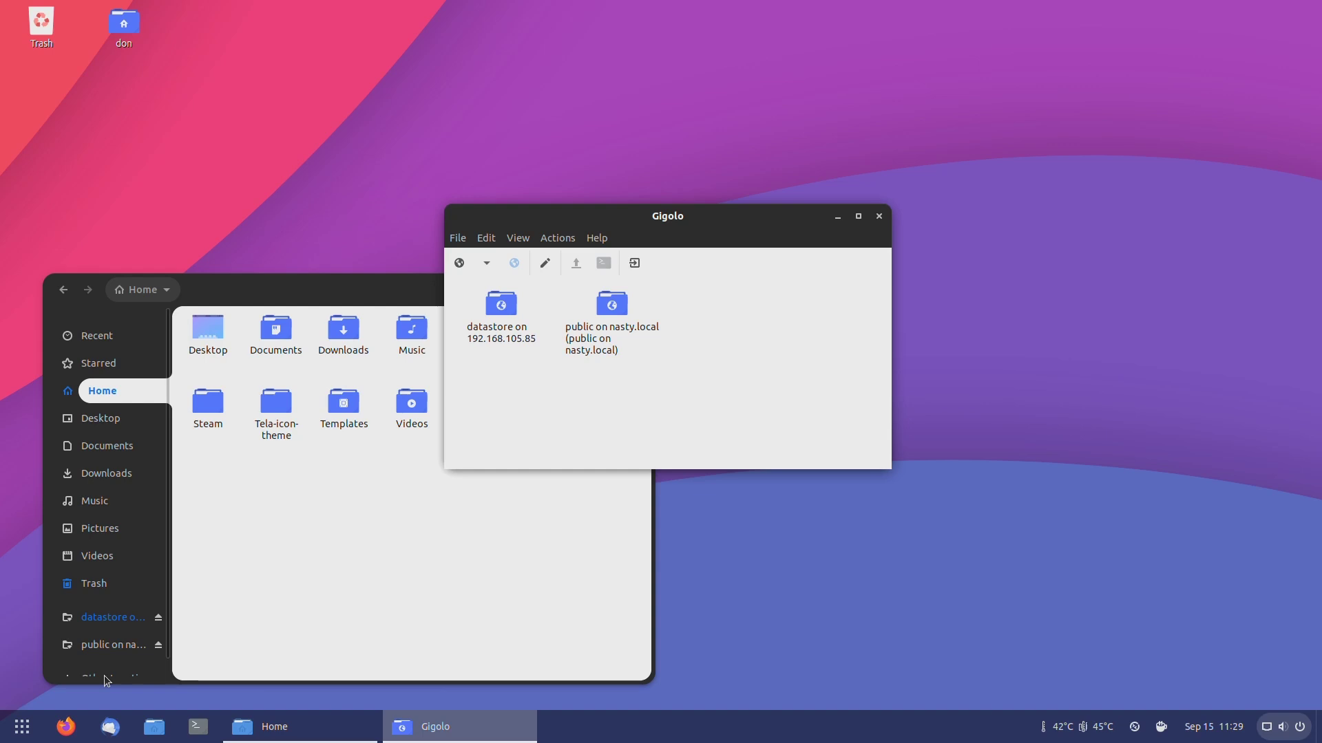
Run 'sudo apt install gigolo' in a new Terminal with enlarged text.
{"action": "left_click", "coordinate": [198, 727]}
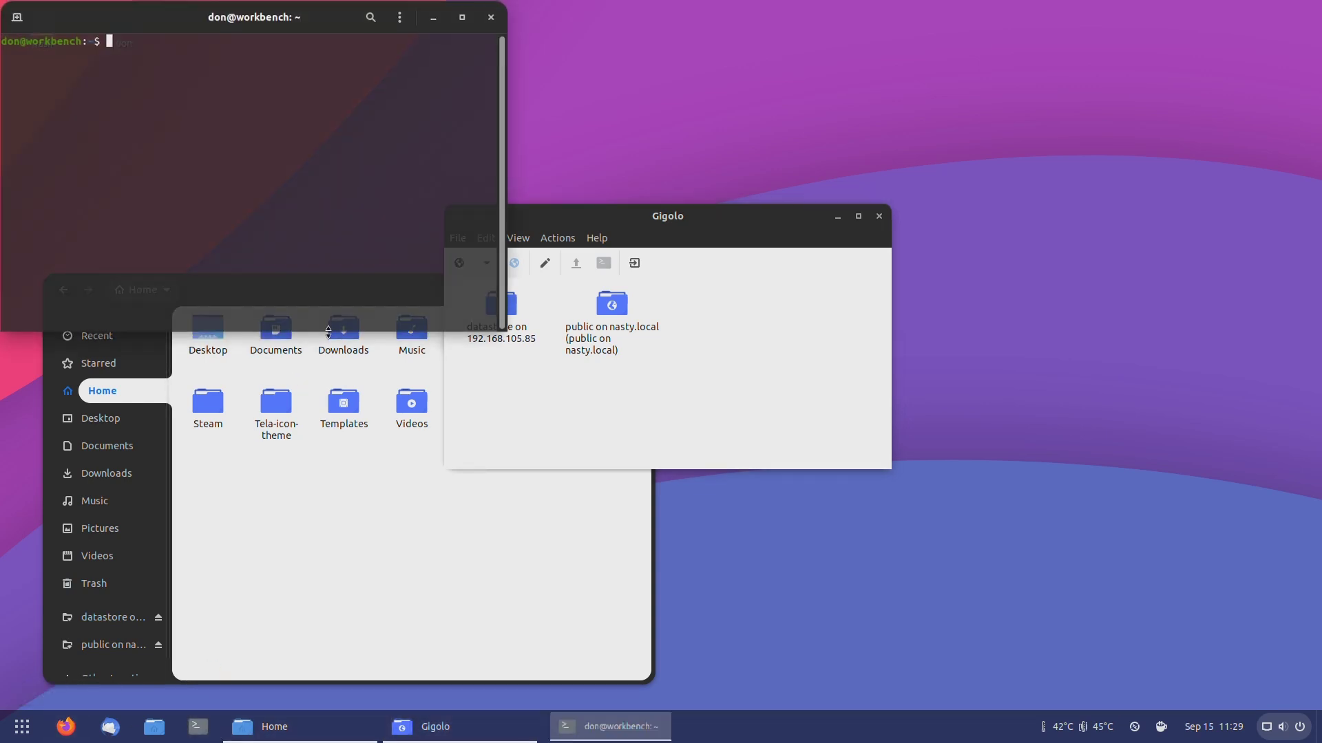
{"action": "left_click_drag", "start_coordinate": [247, 30], "coordinate": [421, 135]}
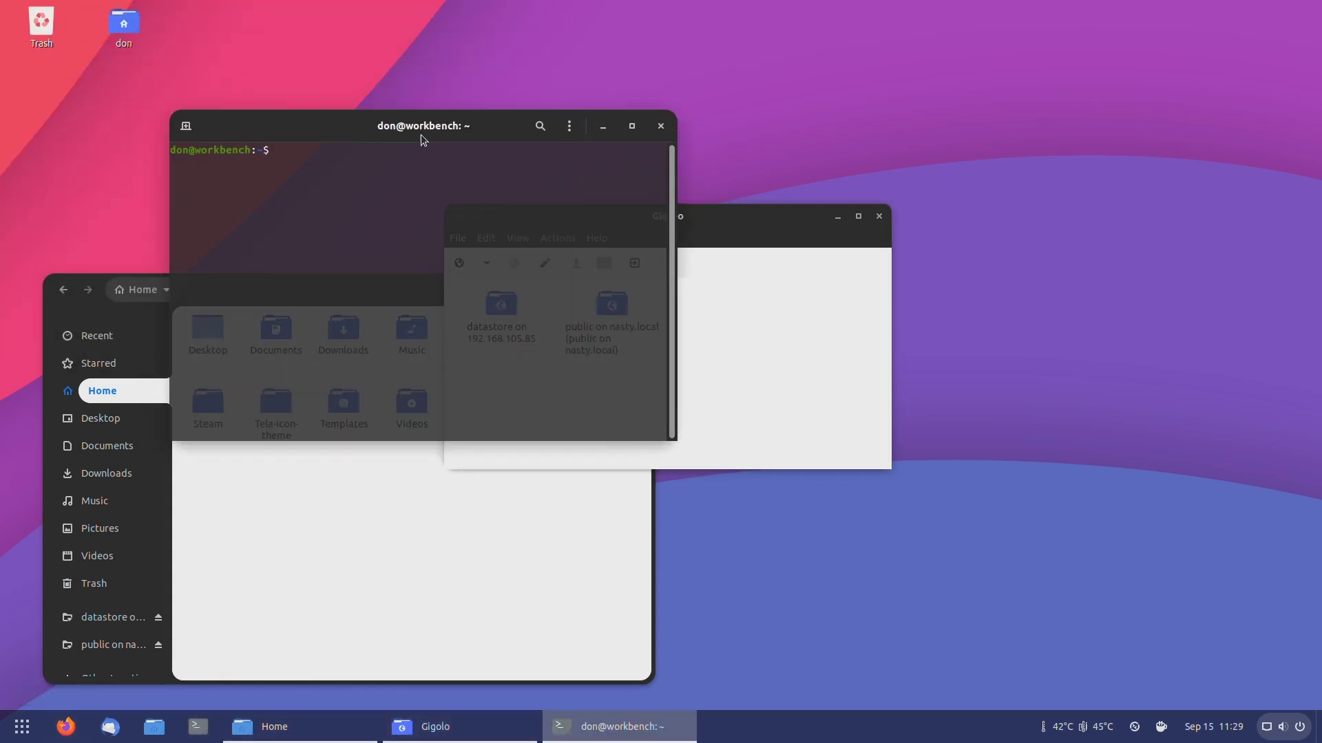
{"action": "key", "text": "ctrl+plus"}
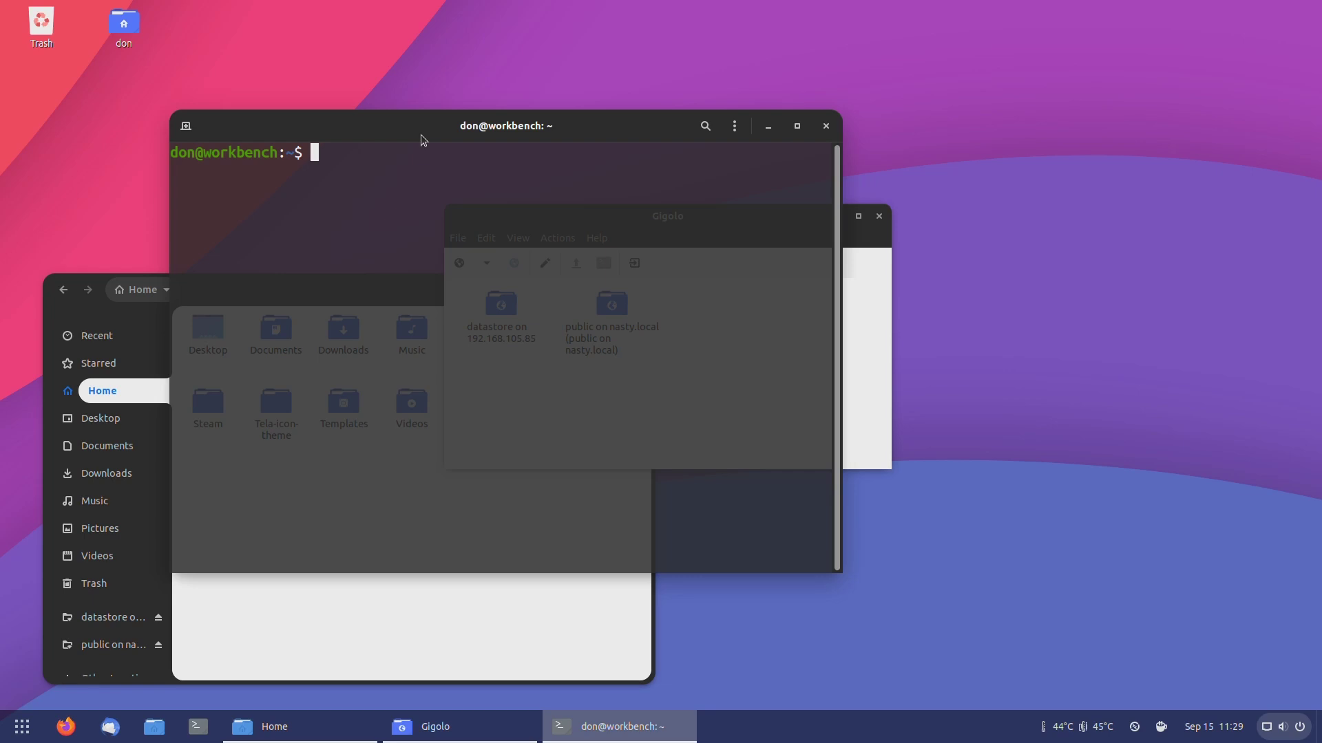
{"action": "type", "text": "sudo apt install gig"}
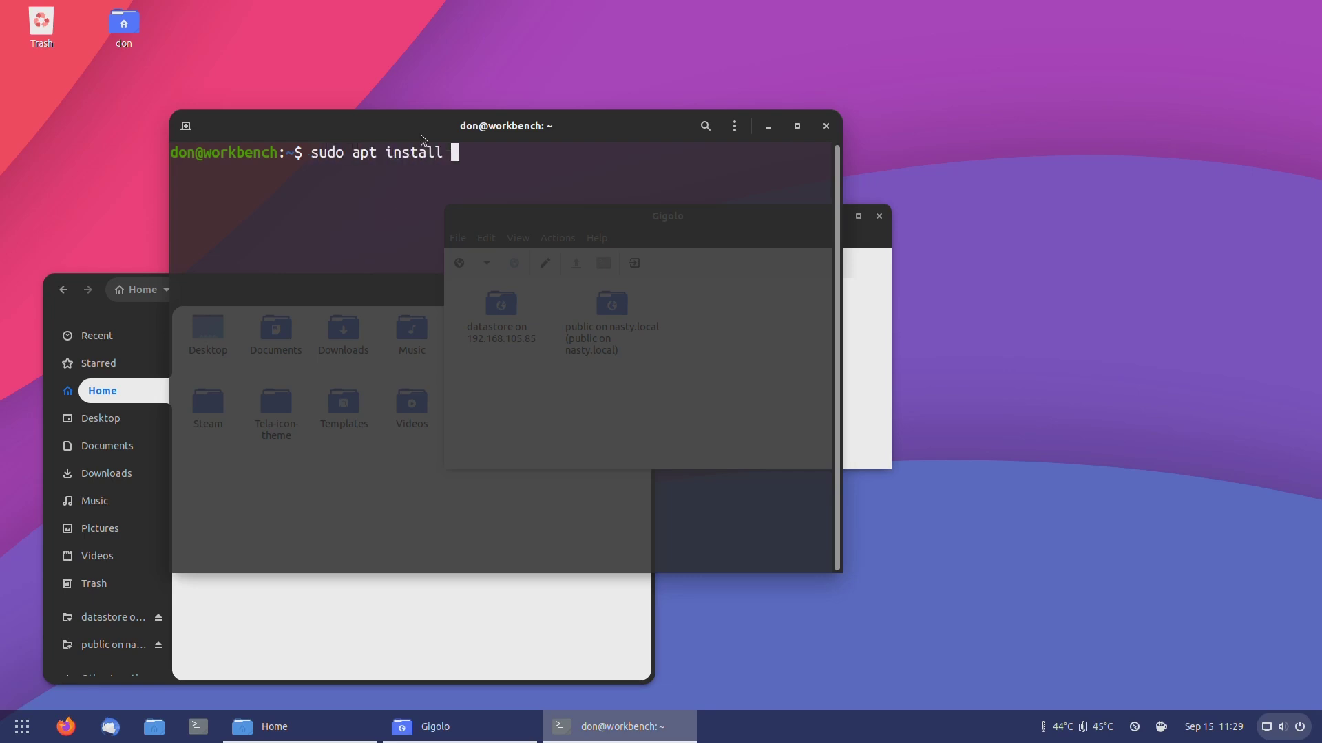
{"action": "key", "text": "Tab"}
{"action": "key", "text": "Tab"}
{"action": "type", "text": "olo"}
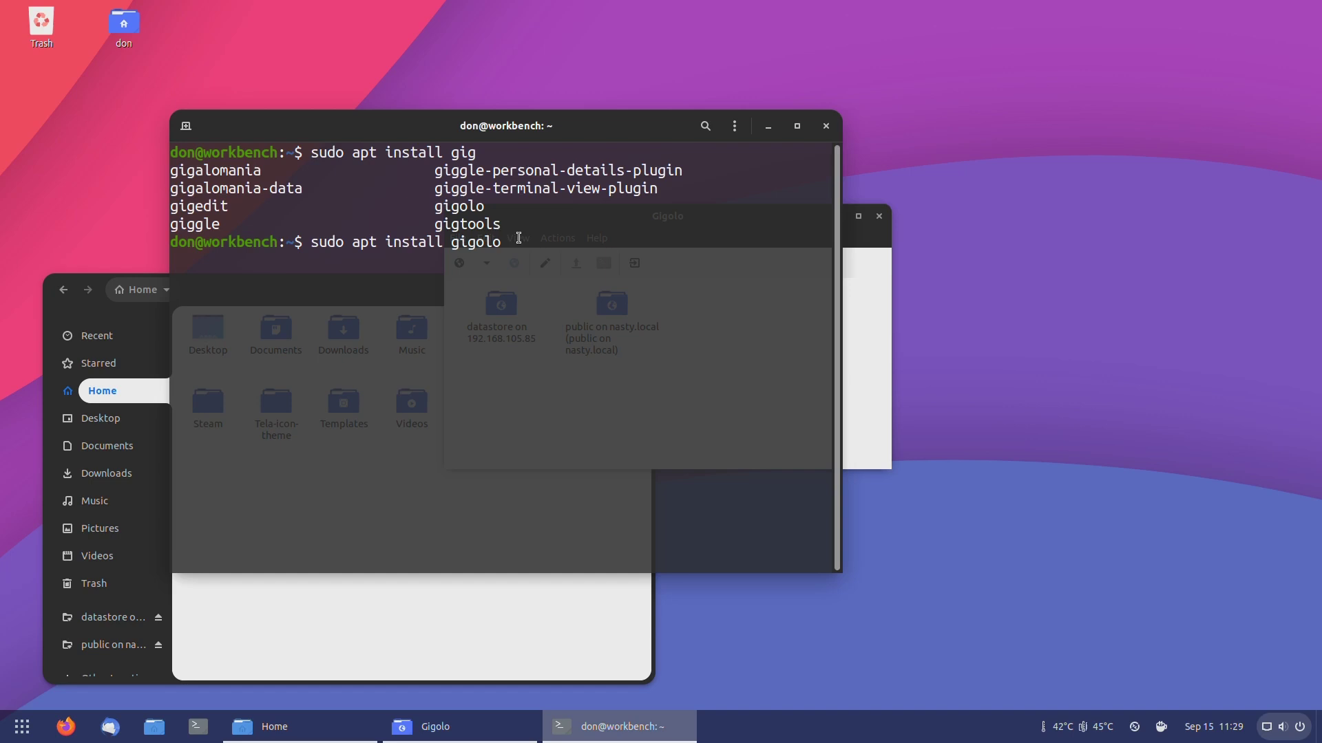
{"action": "key", "text": "Return"}
{"action": "key", "text": "Return"}
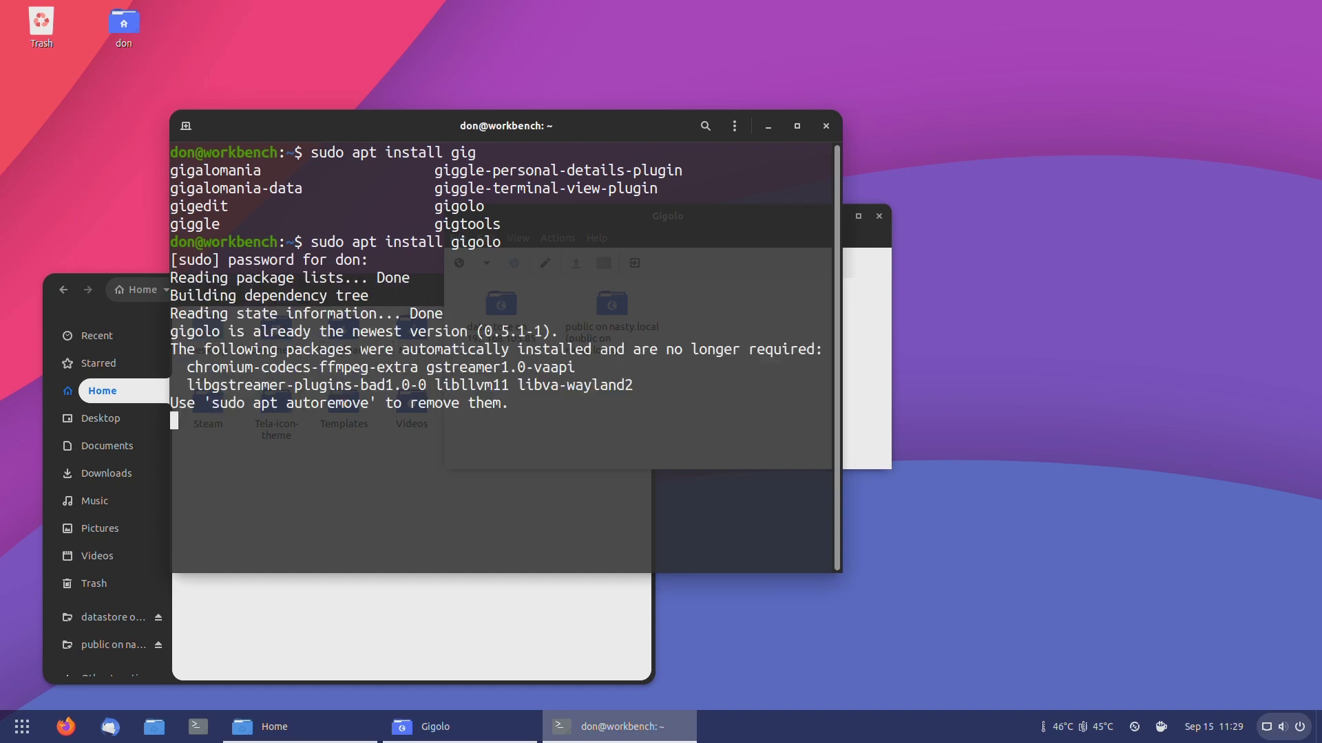